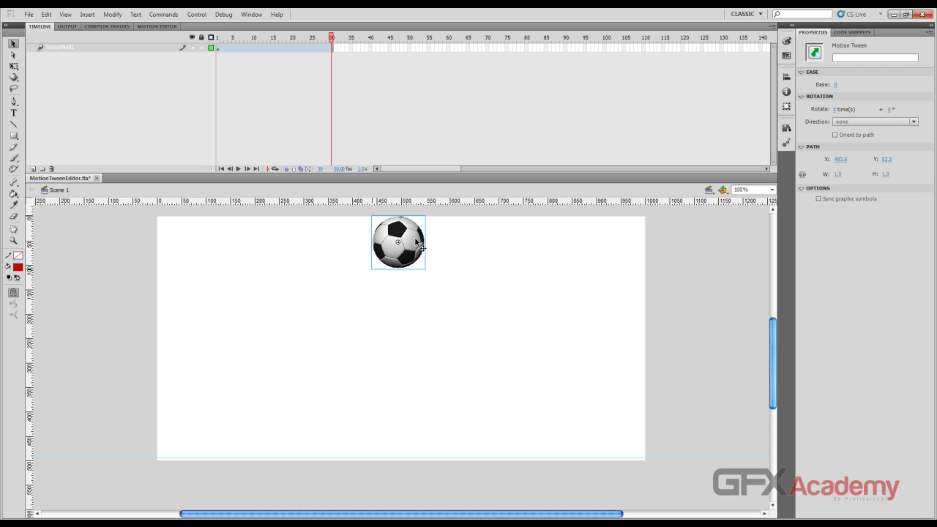
Step: At frame 30, move the soccer ball straight down to about Y 447, and move the playhead back to frame 11
left_click_drag(413, 237, 423, 423)
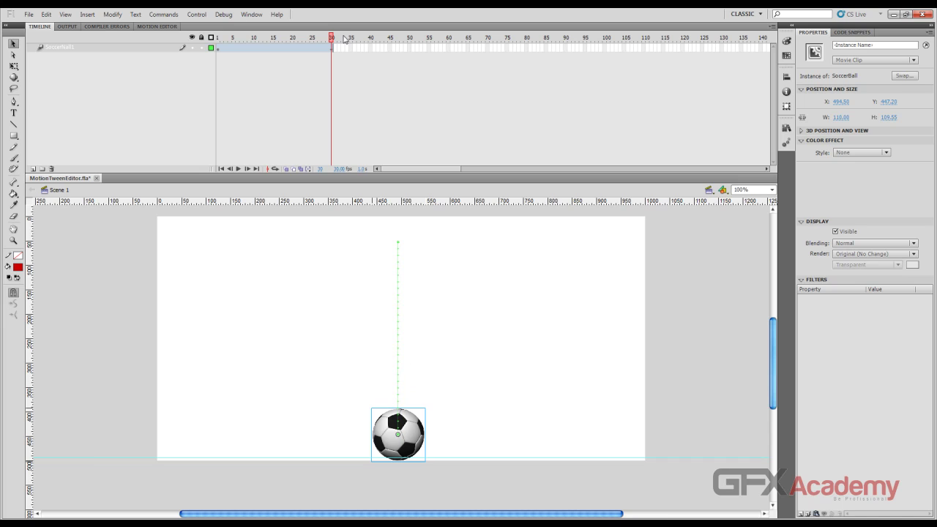
left_click_drag(332, 35, 257, 46)
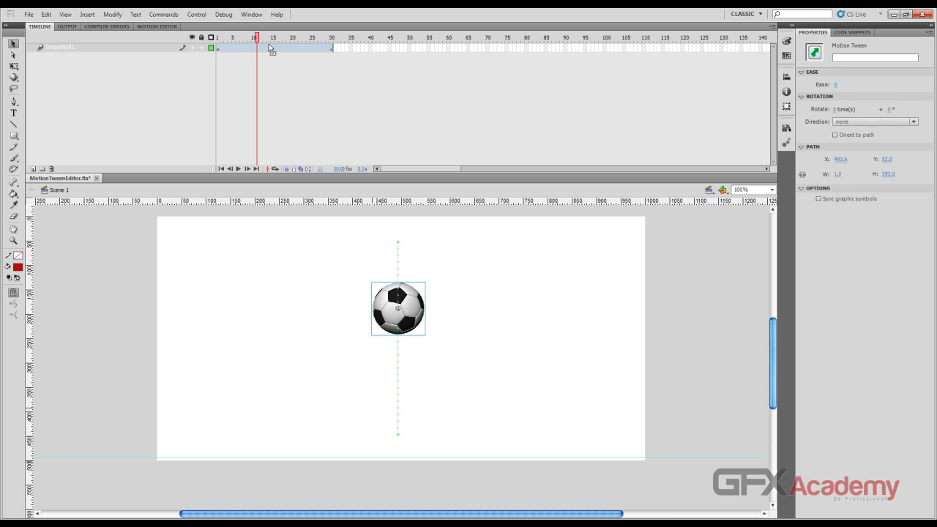
Step: Show the tween in a taller Motion Editor, review its properties, and expand the Y property's graph
left_click(154, 27)
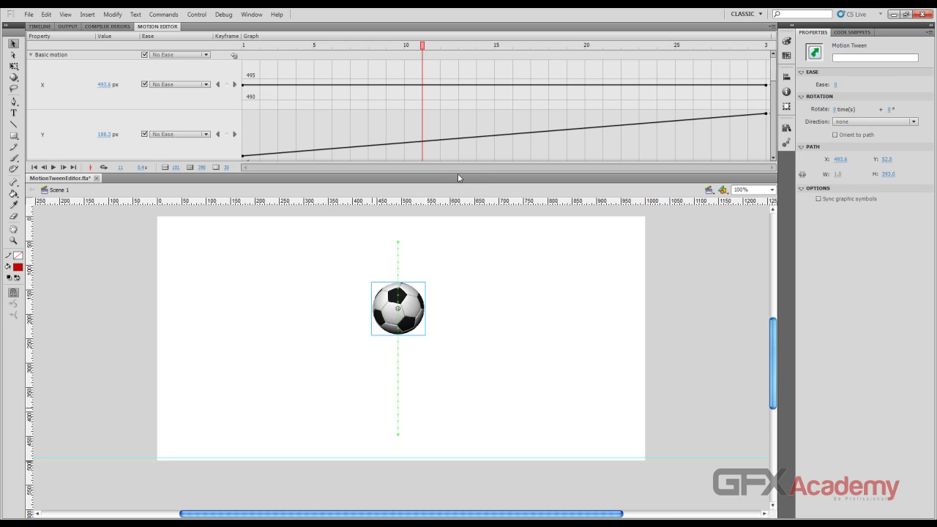
left_click_drag(456, 172, 457, 263)
scroll(150, 160, "down", 5)
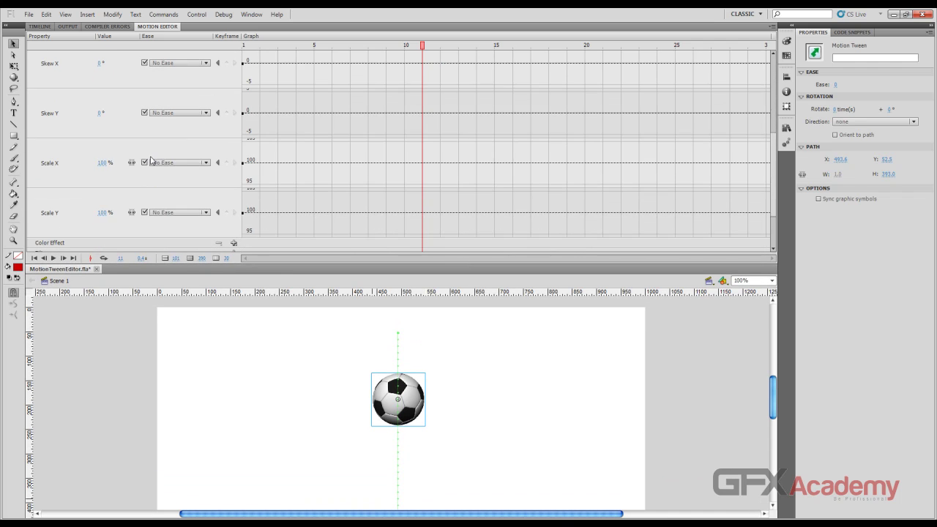
scroll(137, 154, "up", 3)
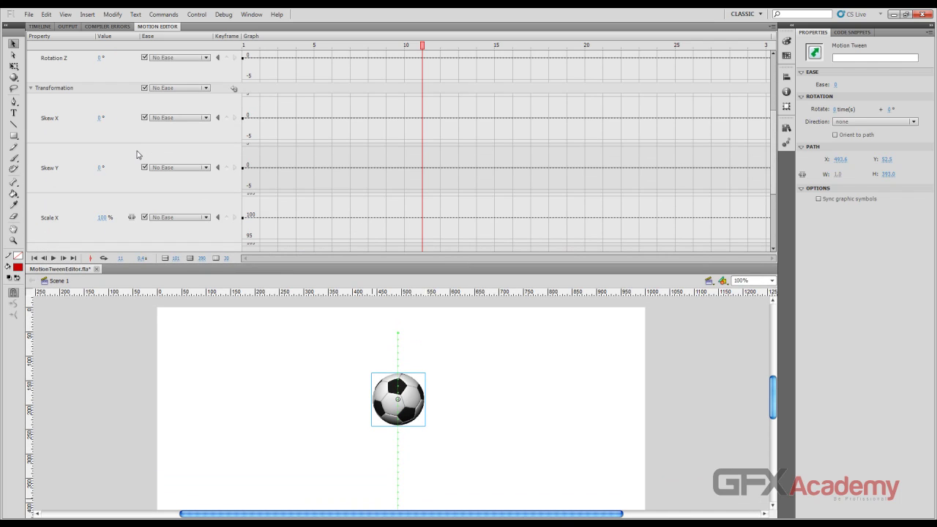
scroll(138, 154, "up", 3)
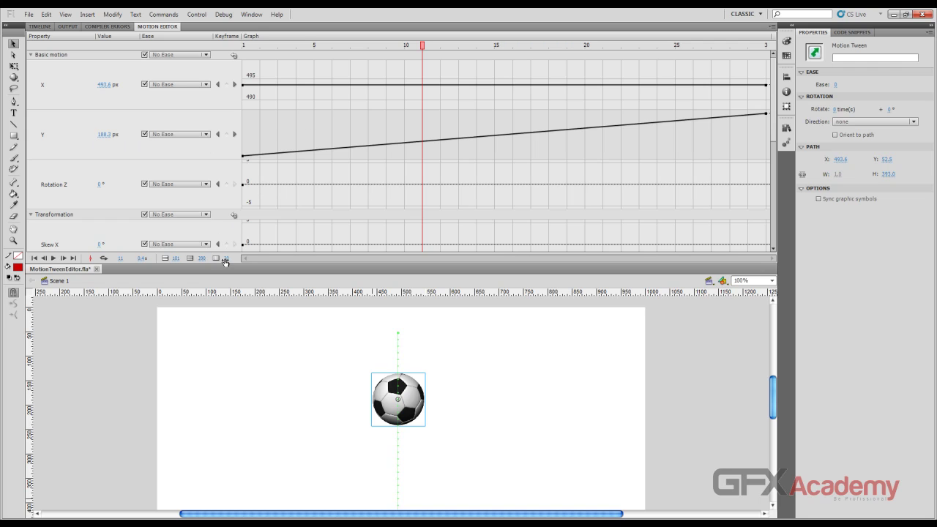
left_click_drag(234, 258, 246, 258)
left_click(44, 142)
scroll(183, 170, "down", 4)
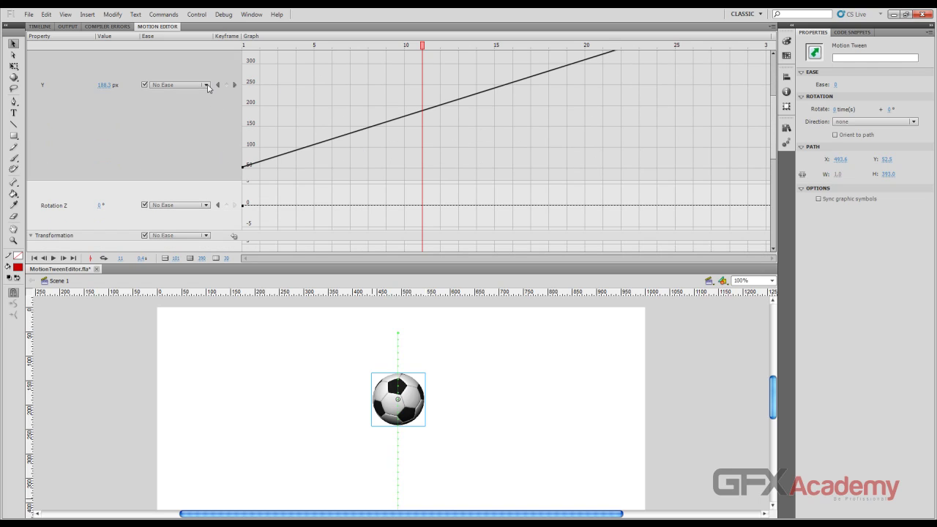
Step: Check the eases available for the Y property and add a Damped Wave ease to the tween's Eases
left_click(207, 85)
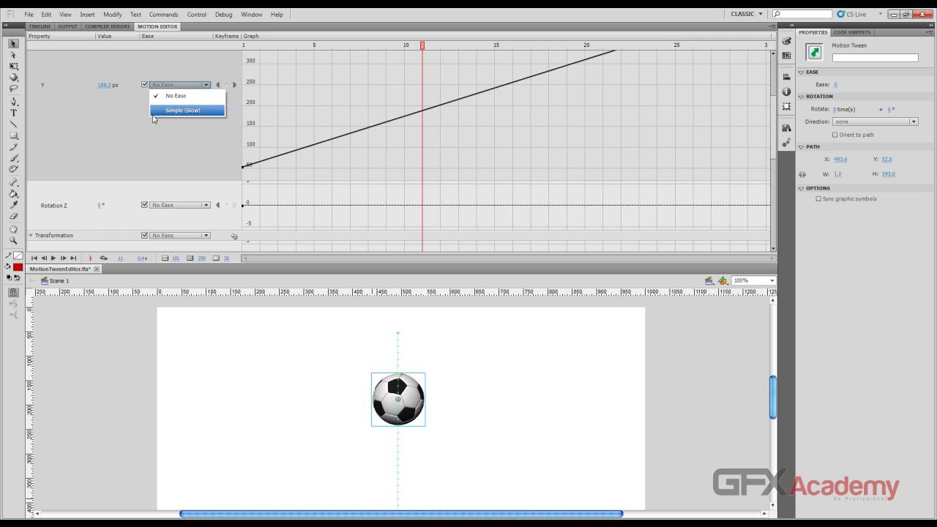
left_click(206, 85)
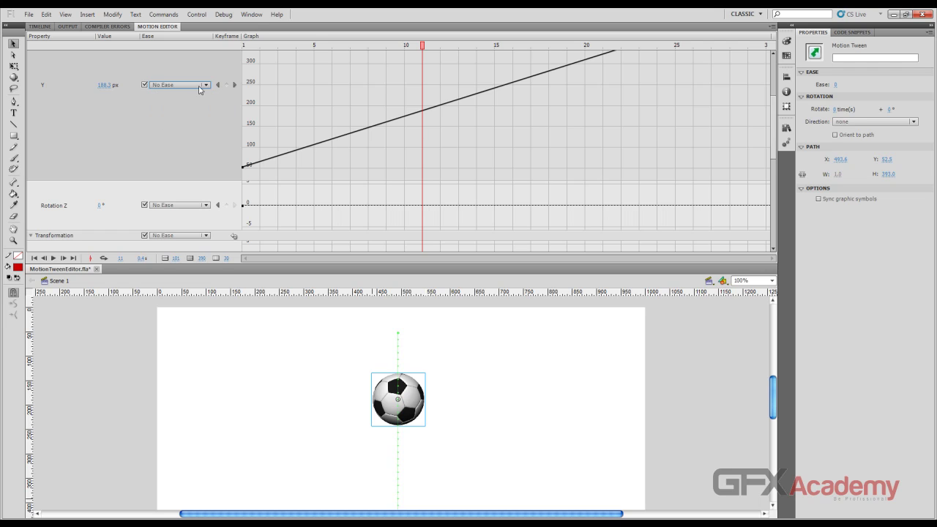
scroll(183, 167, "down", 5)
left_click(177, 213)
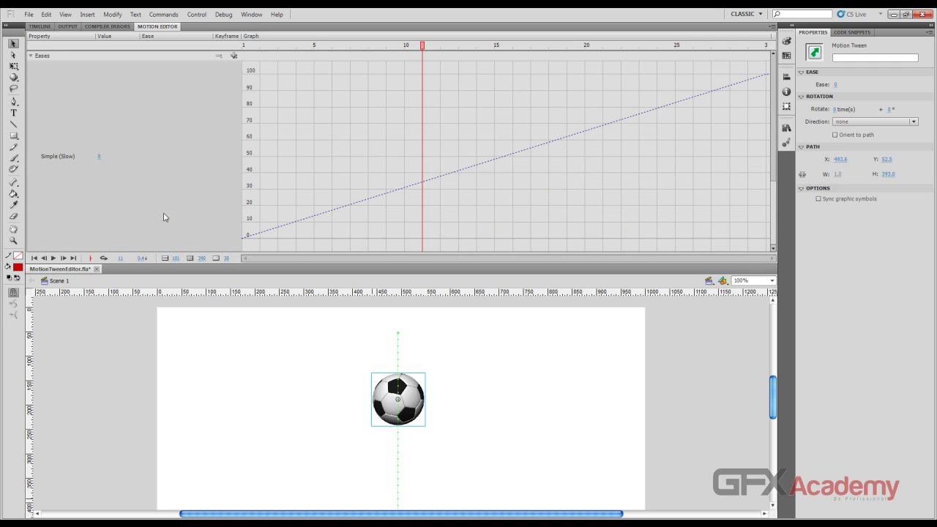
scroll(173, 205, "up", 2)
left_click(234, 116)
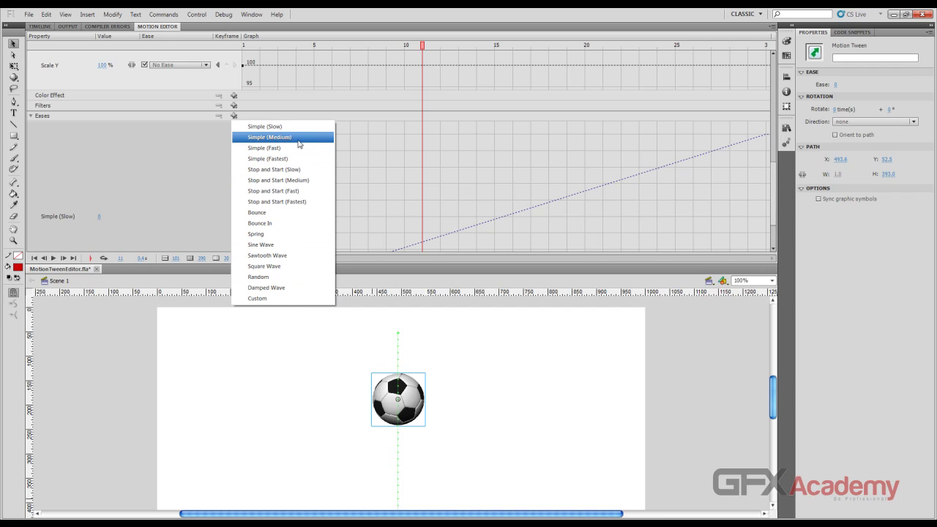
left_click(288, 295)
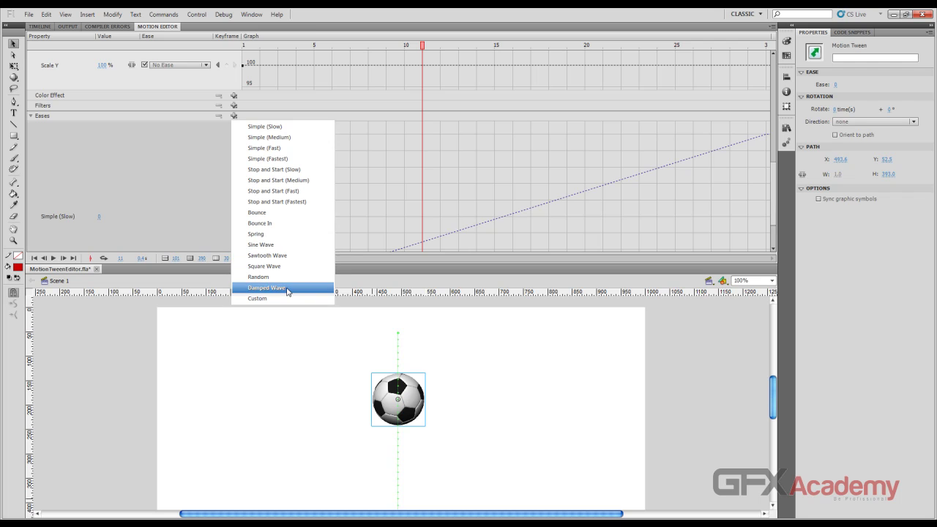
Step: Apply the Damped Wave ease to the ball's Y motion, test the movie and close the preview
scroll(308, 182, "up", 10)
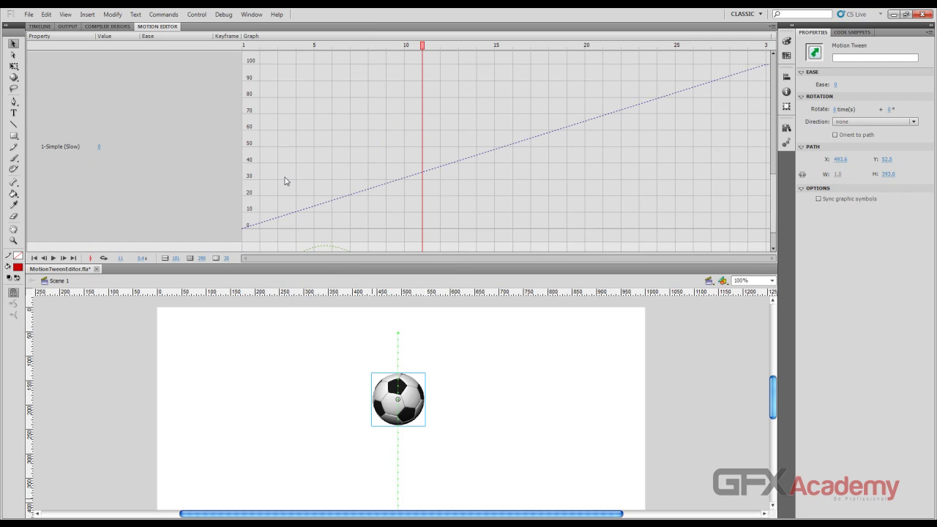
scroll(204, 132, "up", 2)
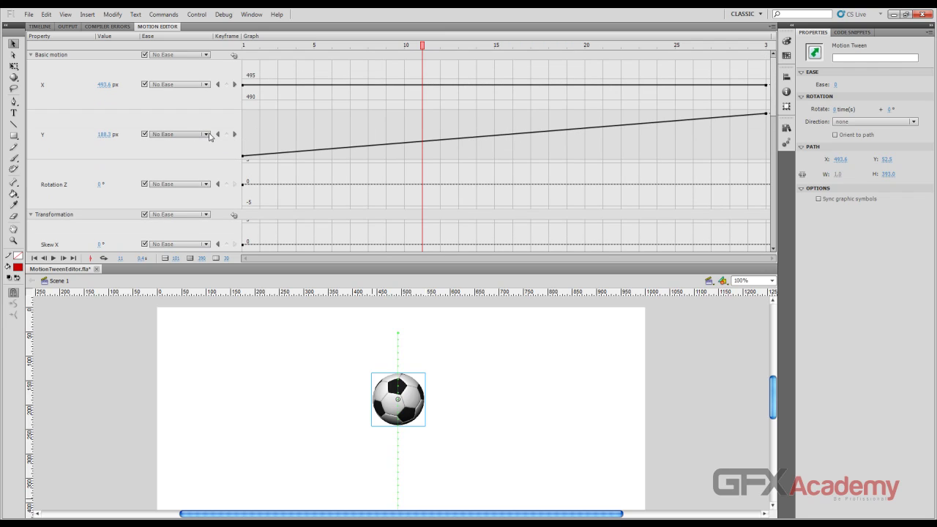
left_click(207, 135)
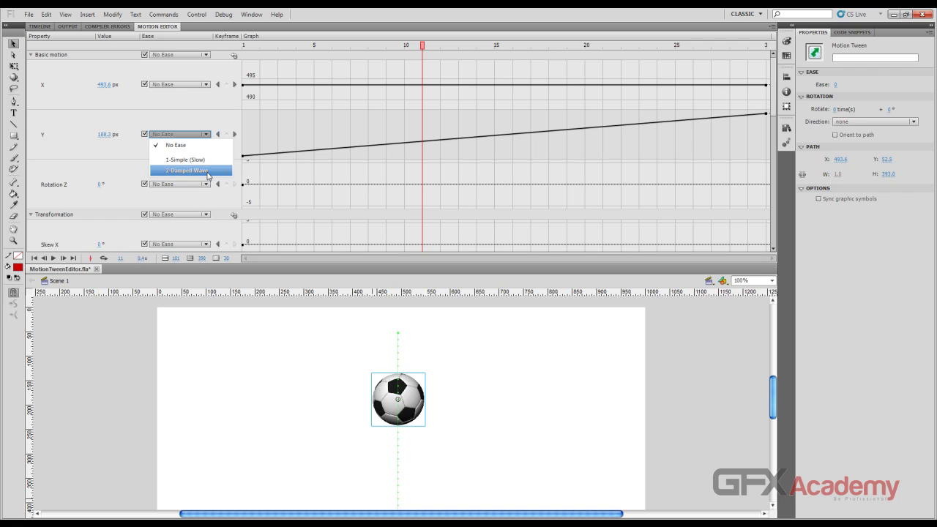
left_click(208, 171)
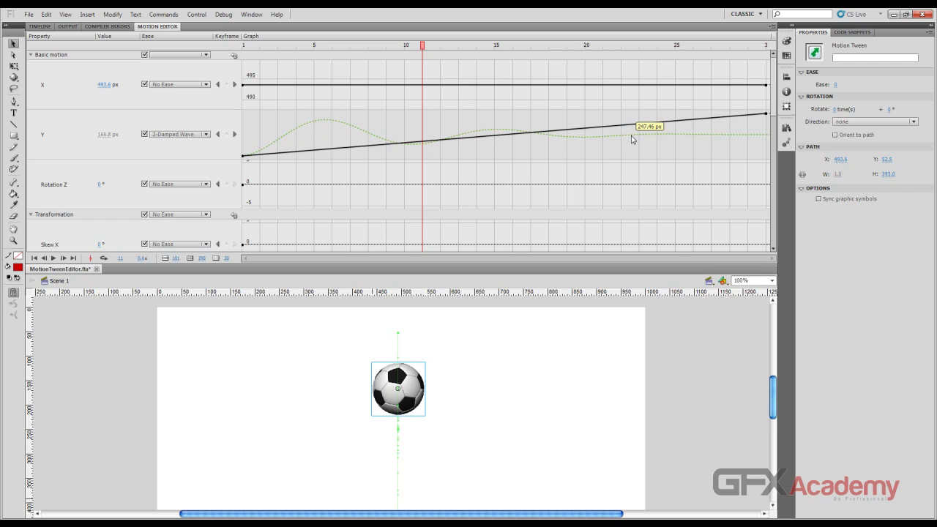
key("ctrl+Return")
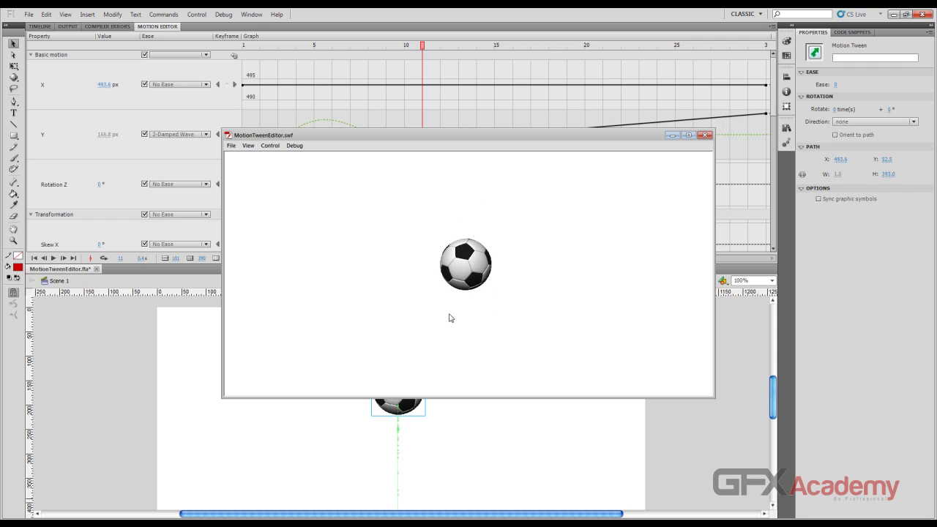
left_click(704, 137)
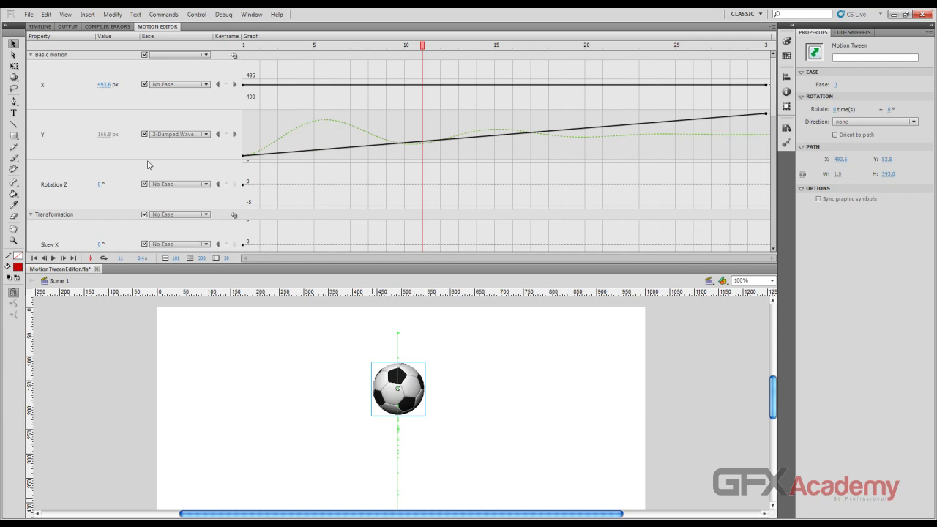
Step: Add a Random ease to the tween's Eases
left_click(188, 158)
left_click(192, 166)
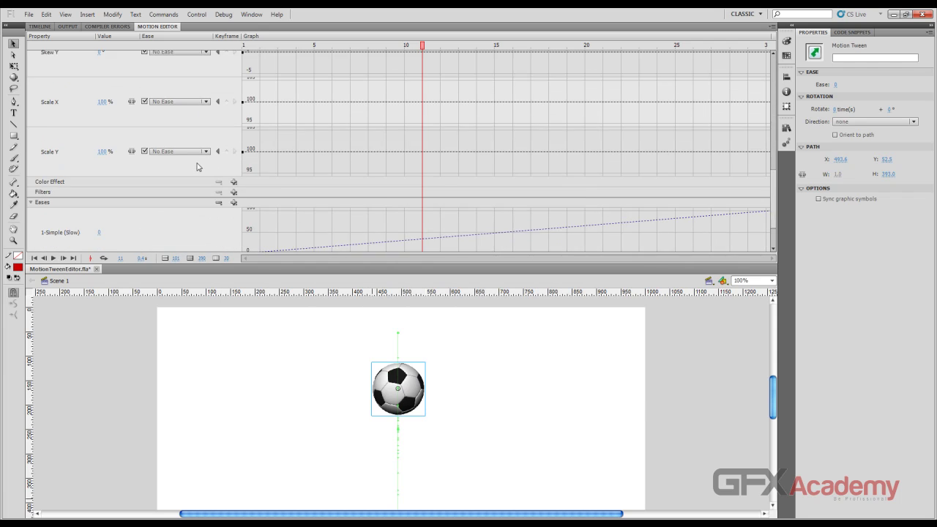
scroll(196, 169, "down", 5)
left_click(234, 147)
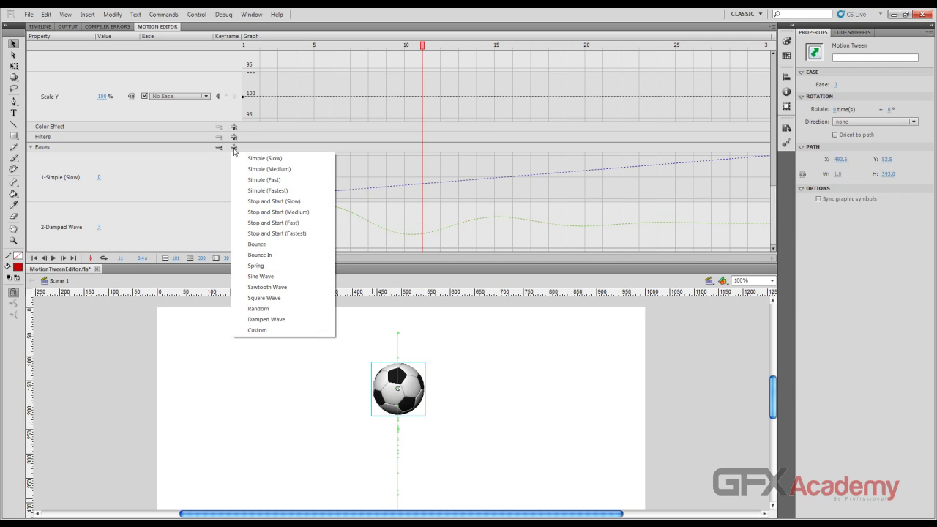
left_click(298, 309)
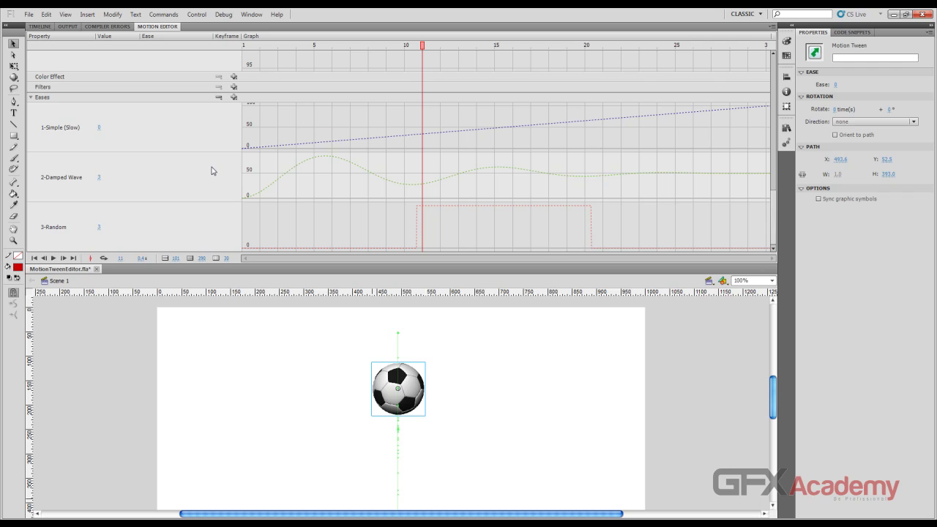
Step: Switch the Y property's ease to Random, test the movie and close the preview
scroll(212, 170, "up", 10)
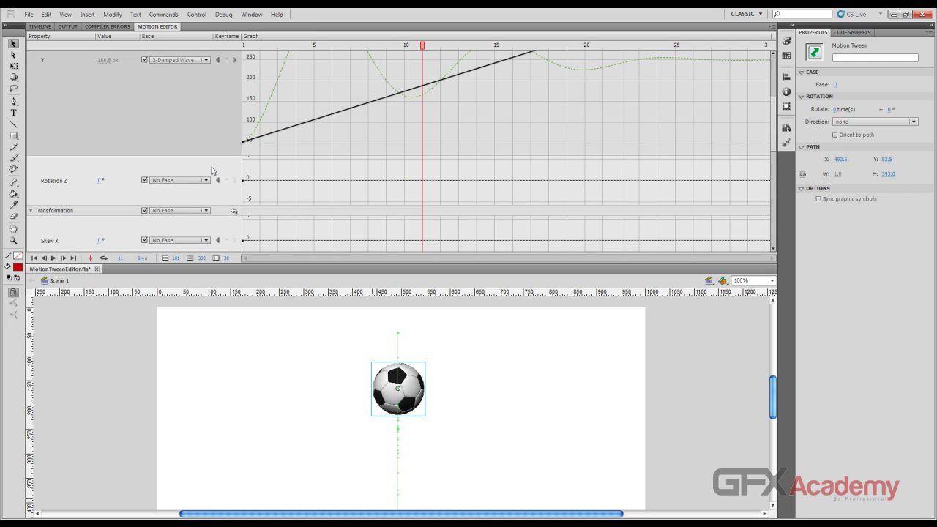
left_click(208, 184)
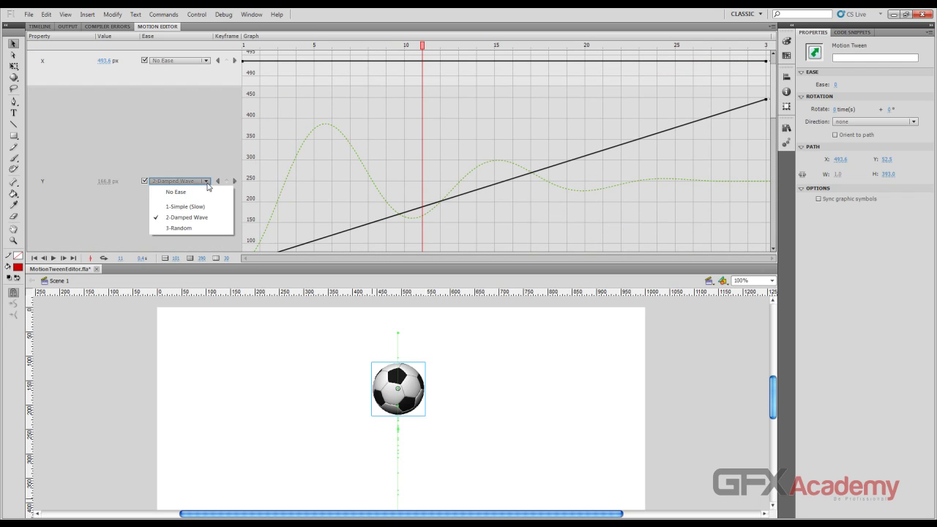
left_click(199, 229)
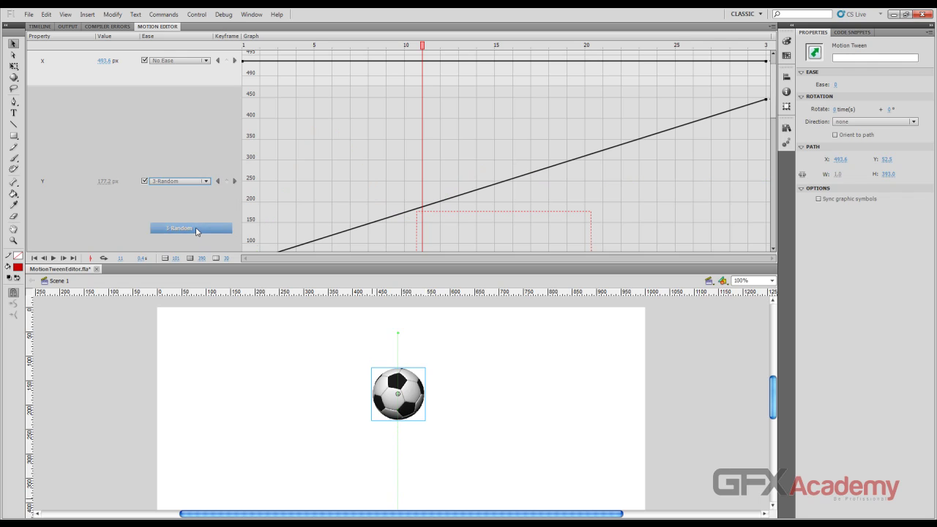
scroll(400, 147, "down", 1)
scroll(400, 148, "down", 3)
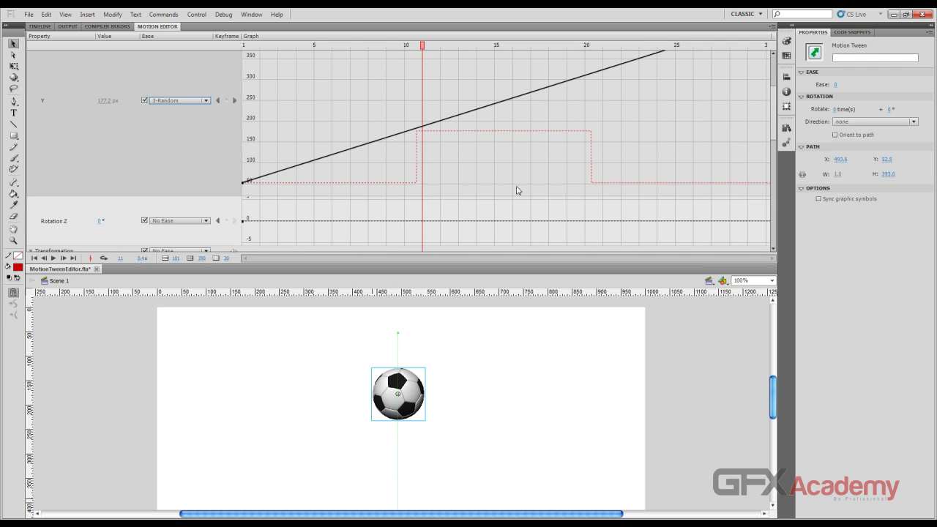
key("ctrl+Return")
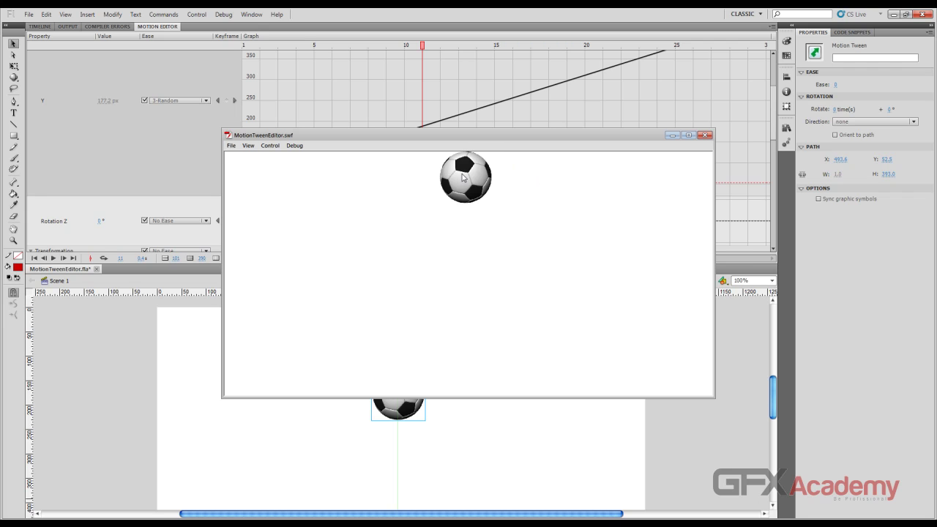
left_click(705, 134)
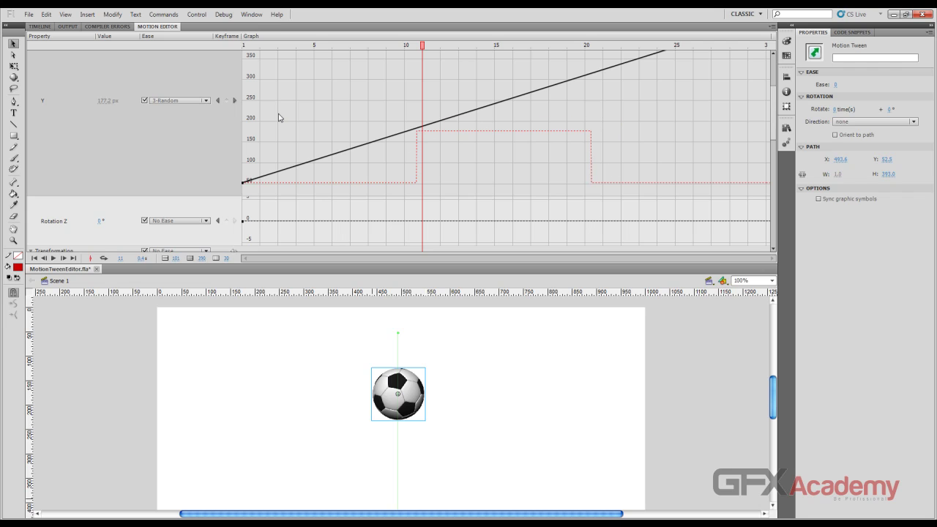
Step: Add a Square Wave ease to the tween's Eases
scroll(204, 159, "down", 10)
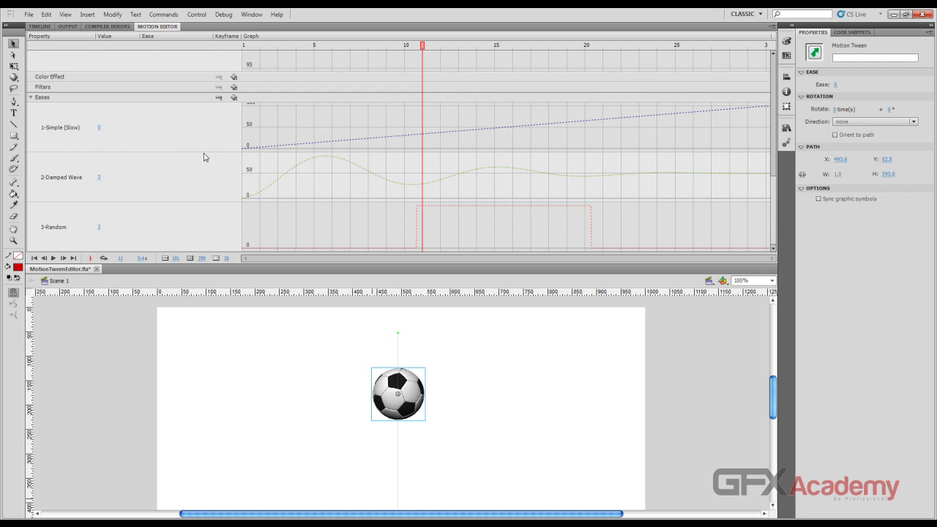
left_click(219, 98)
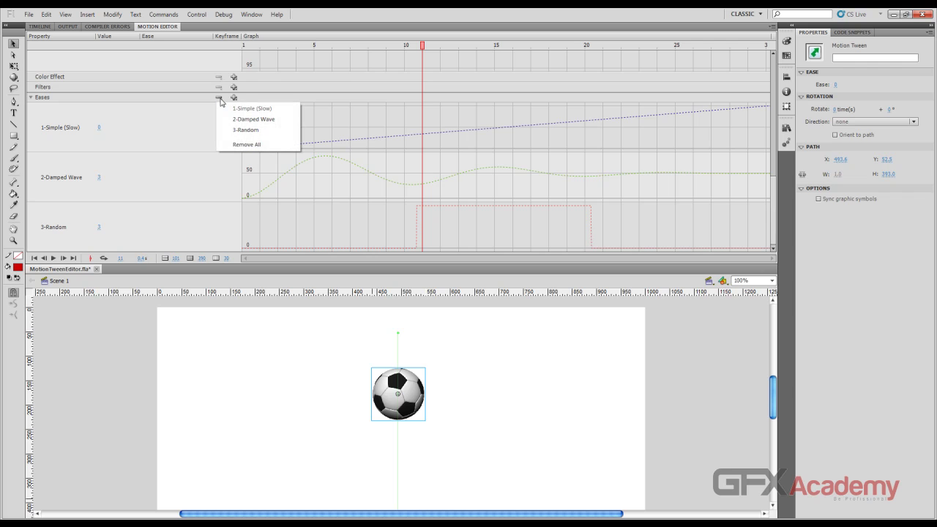
left_click(234, 97)
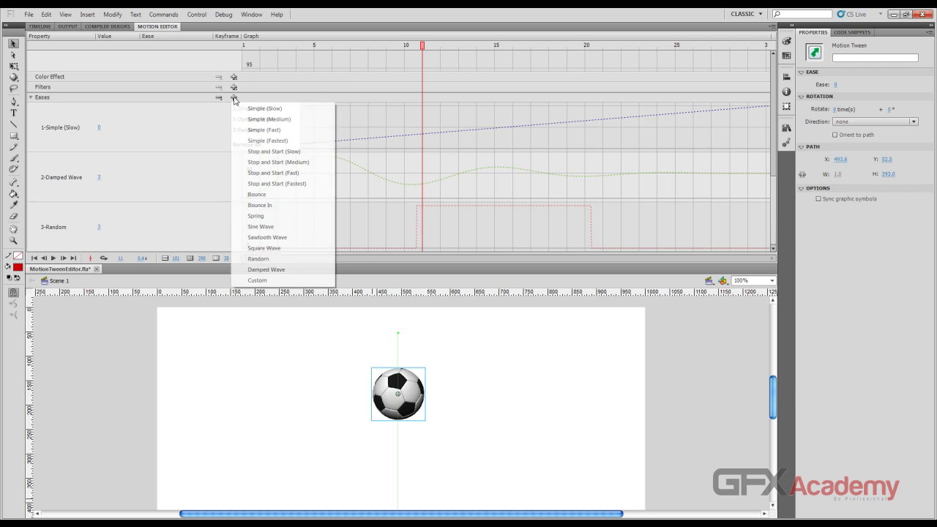
left_click(285, 249)
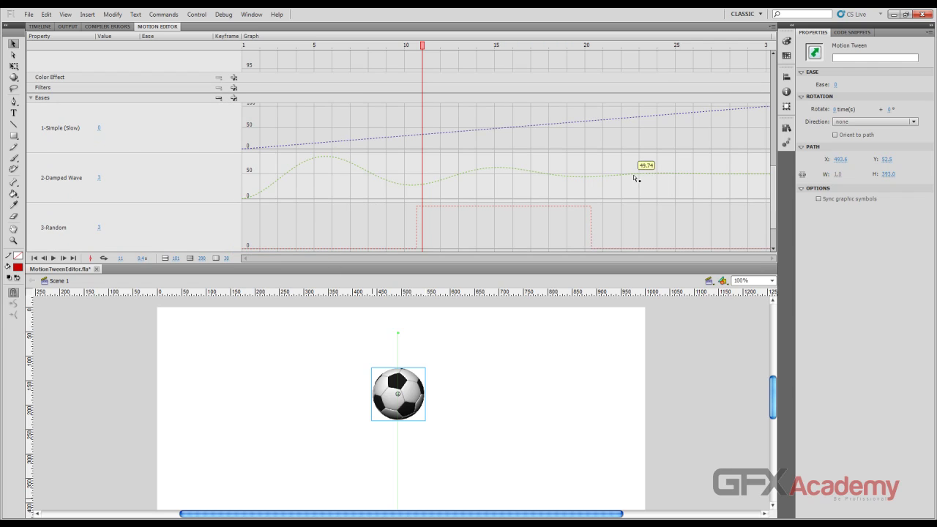
Step: Switch the Y property's ease to Square Wave, test the movie and close the preview
scroll(245, 212, "up", 10)
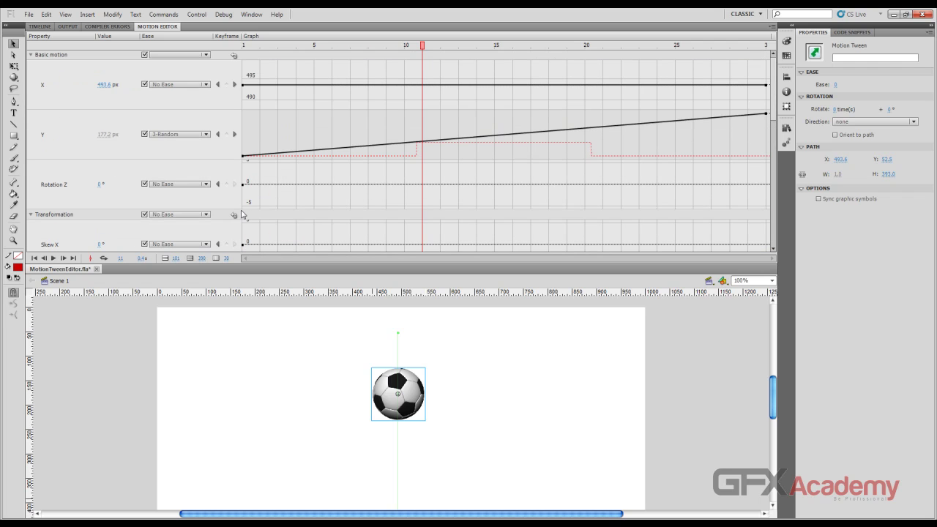
left_click(206, 134)
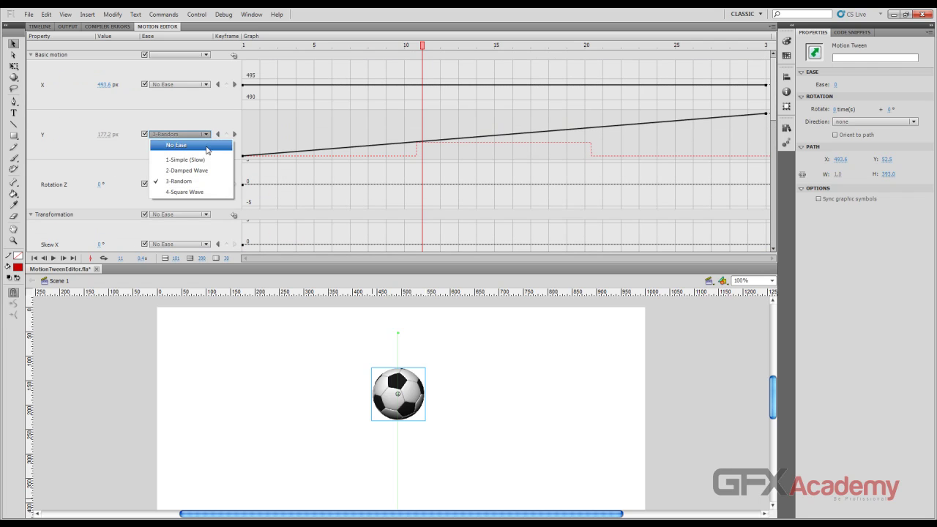
left_click(209, 196)
key("ctrl+Return")
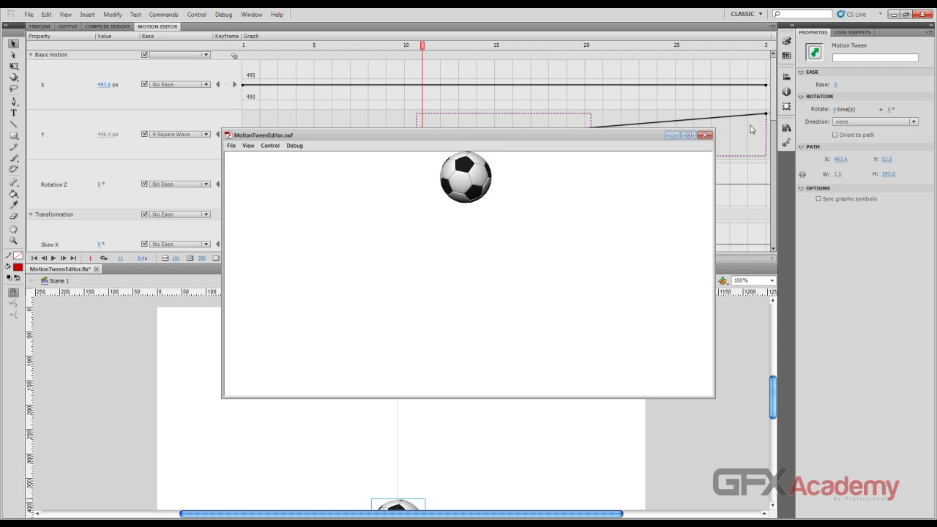
left_click(702, 136)
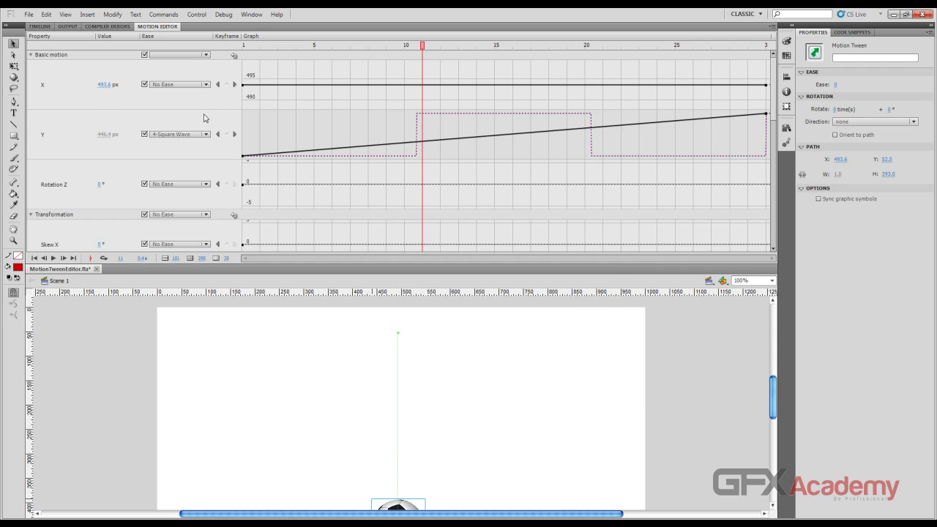
Step: Remove the Damped Wave, Random and Square Wave eases from the tween's Eases, keeping Simple (Slow)
scroll(220, 120, "down", 10)
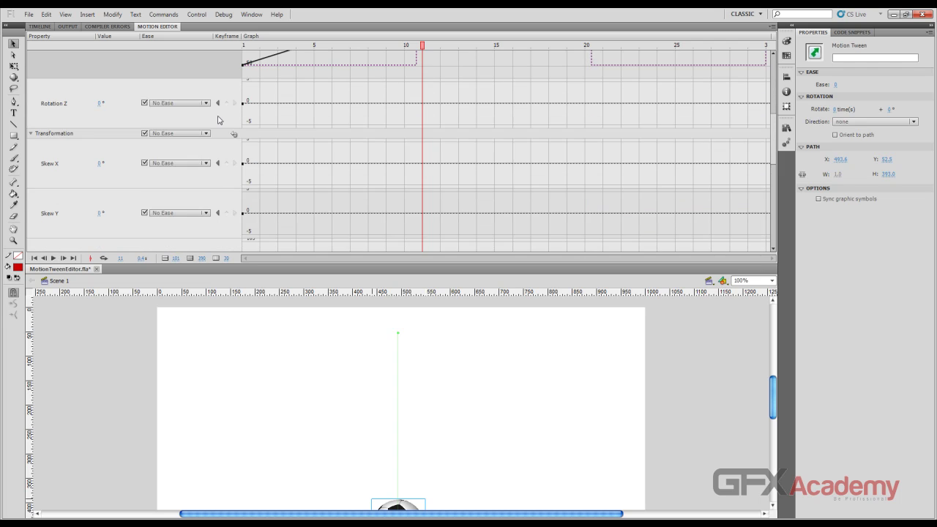
scroll(215, 129, "up", 2)
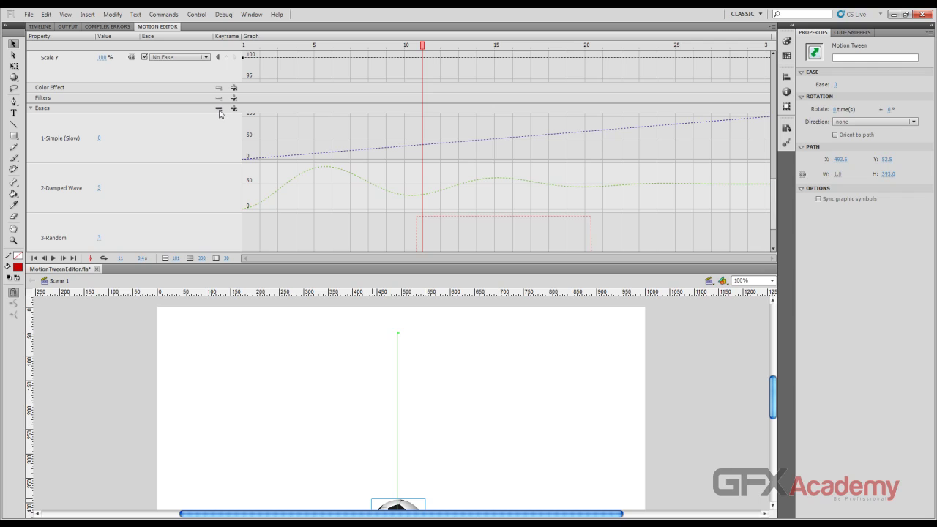
left_click(219, 109)
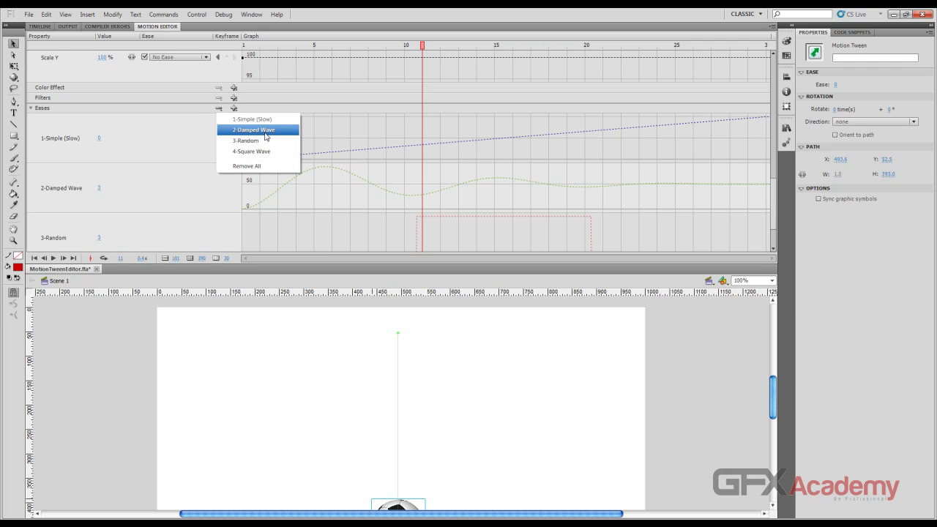
left_click(264, 132)
left_click(218, 98)
left_click(223, 117)
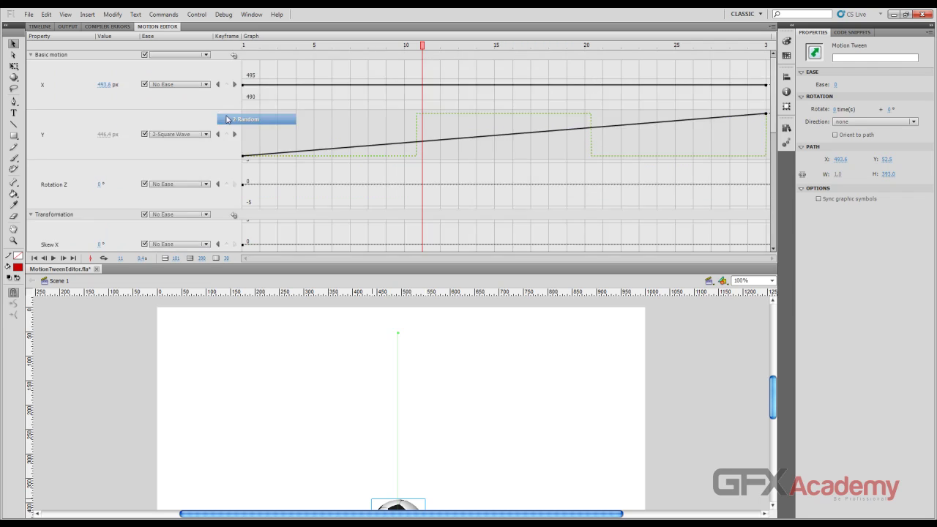
left_click(218, 147)
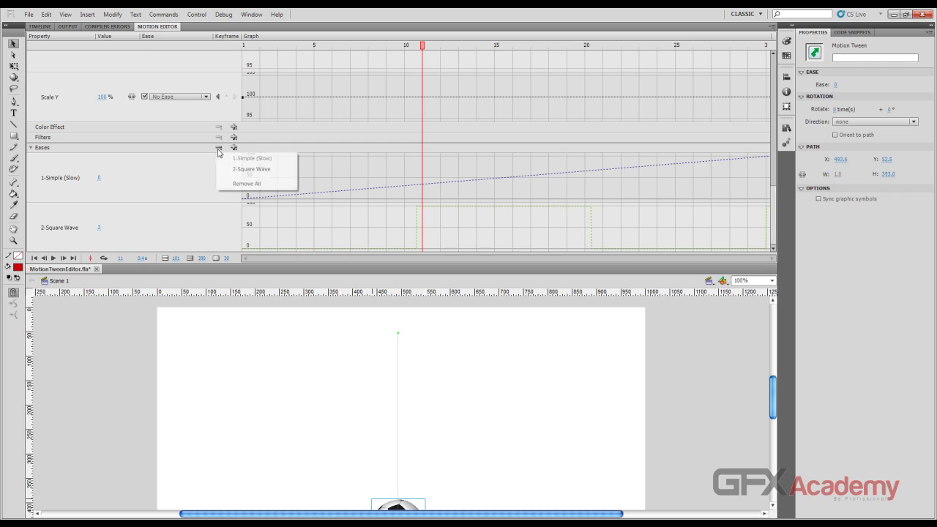
left_click(260, 171)
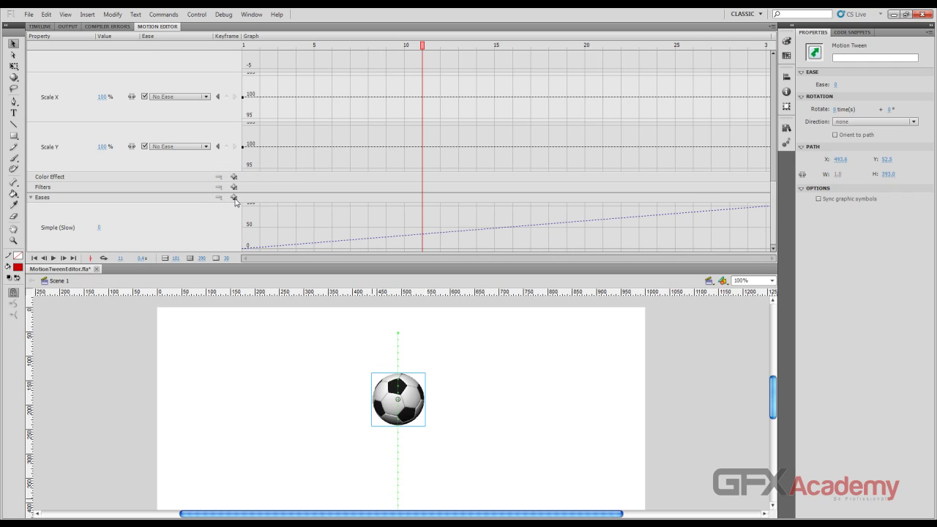
Step: Add a Custom ease to the tween's Eases
left_click(235, 198)
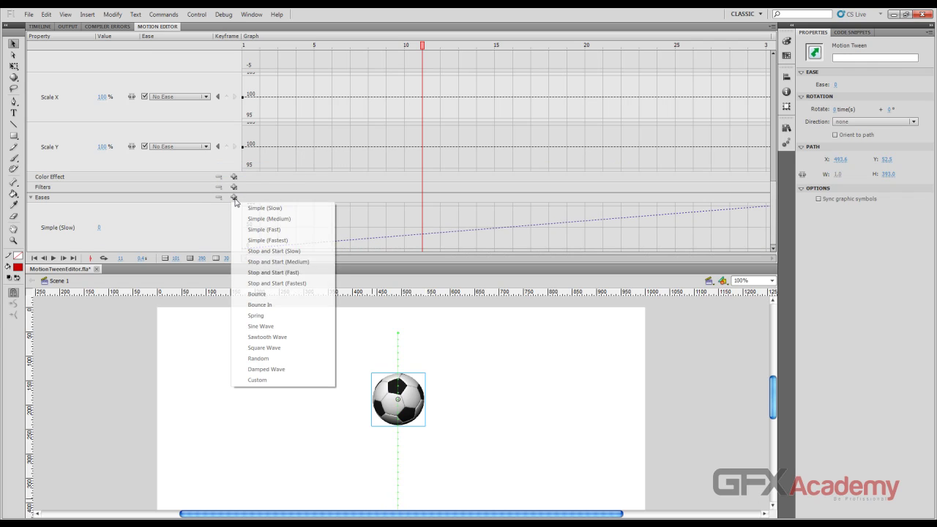
left_click(292, 381)
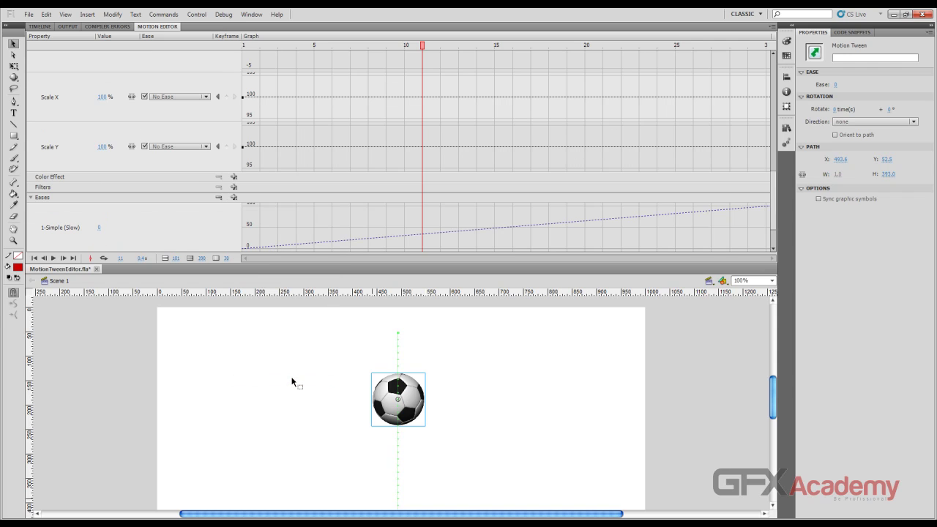
scroll(179, 241, "down", 3)
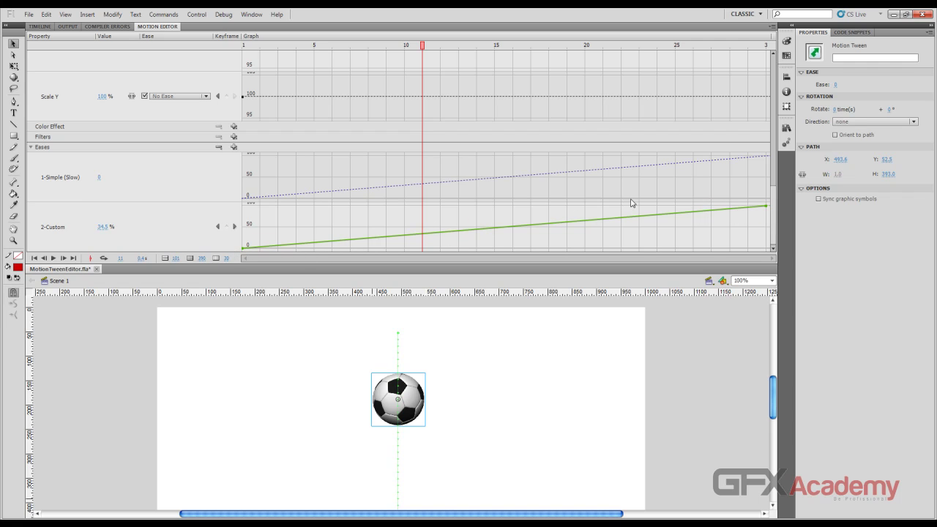
Step: Enlarge the Custom ease graph and pull the curve's start handle steeply up to about frame 4 and 140%
mouse_move(285, 249)
mouse_move(230, 259)
left_mouse_down()
mouse_move(209, 258)
mouse_move(240, 264)
left_mouse_up()
left_click_drag(414, 235, 397, 174)
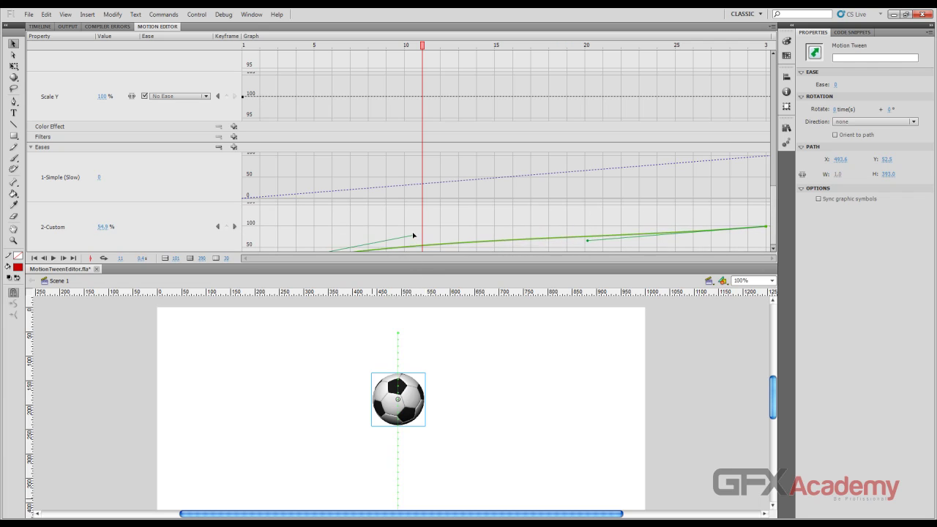
left_click_drag(412, 235, 406, 205)
left_click(190, 231)
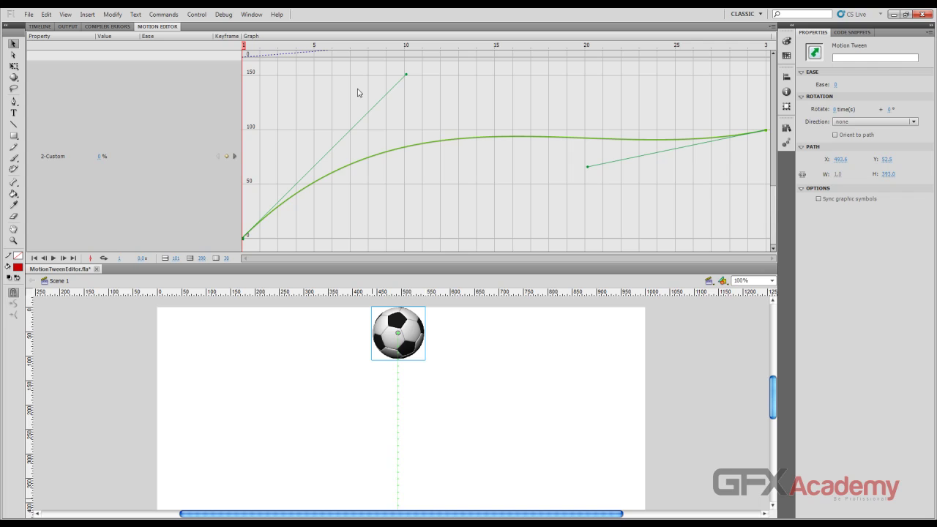
left_click_drag(407, 75, 388, 93)
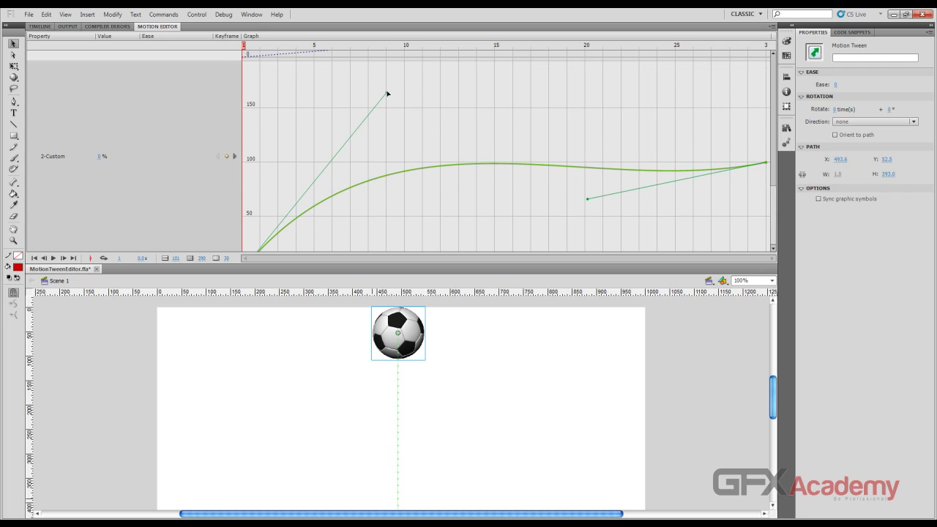
left_click_drag(387, 93, 356, 171)
left_click_drag(278, 156, 292, 118)
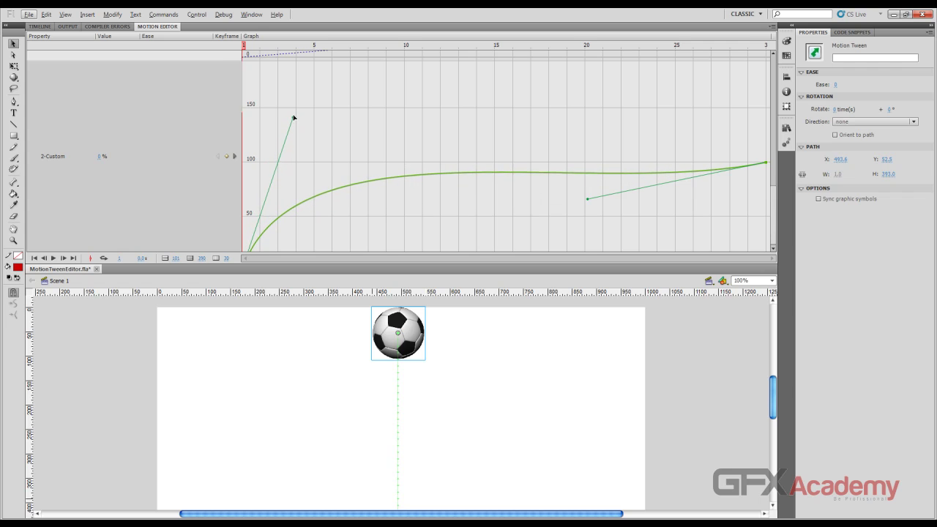
scroll(334, 183, "down", 2)
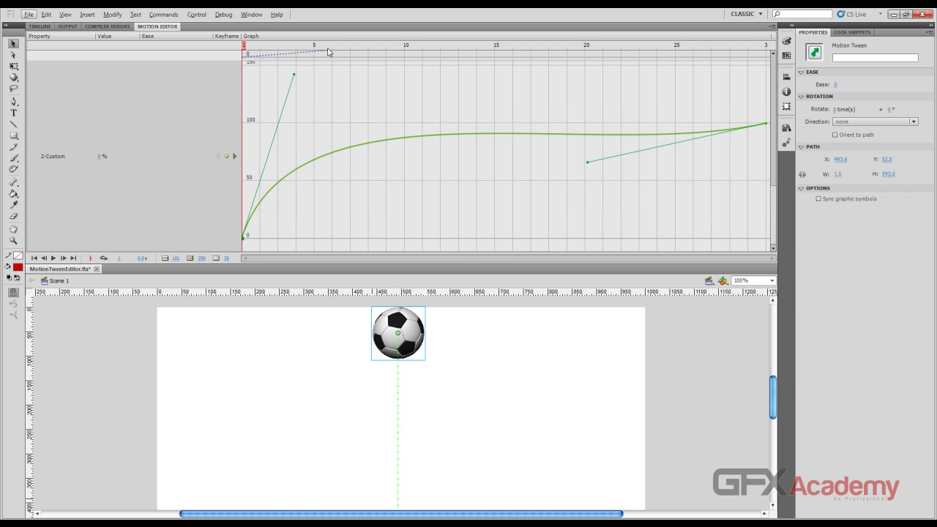
Step: Add a keyframe to the Custom ease at frame 10 and make its curve handles nearly horizontal
left_click_drag(327, 49, 404, 49)
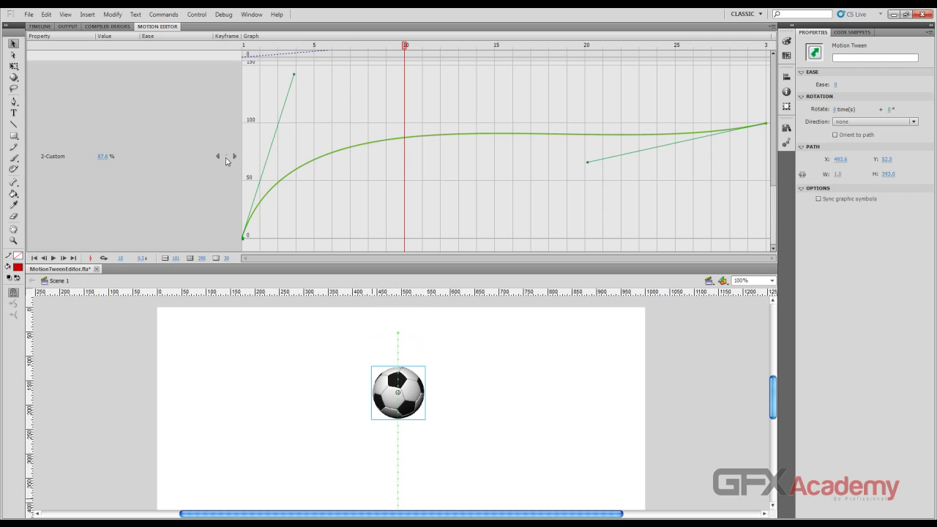
left_click(226, 156)
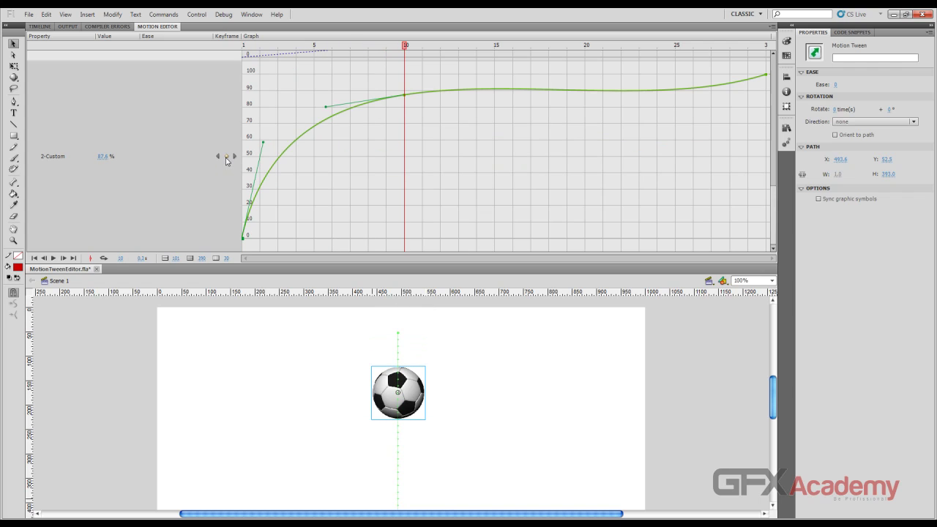
left_click(405, 95)
left_click_drag(517, 79, 538, 97)
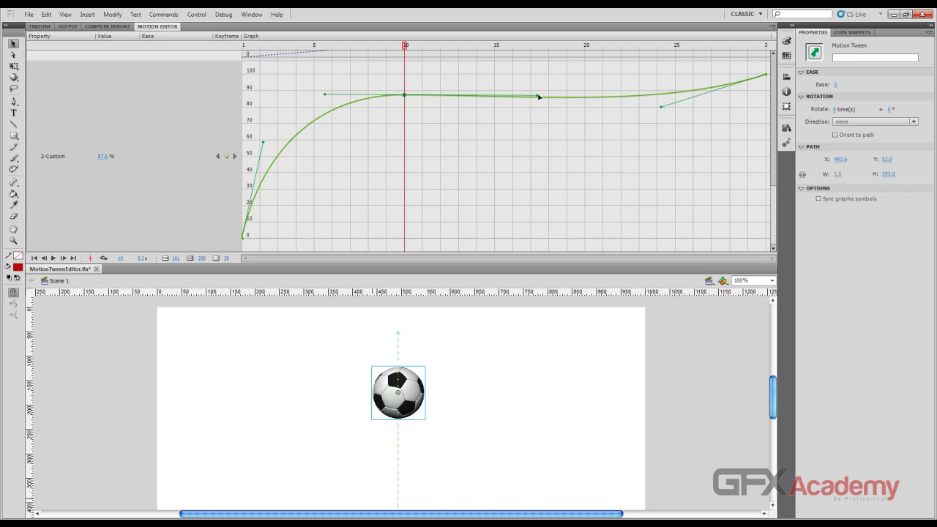
left_click_drag(539, 97, 539, 98)
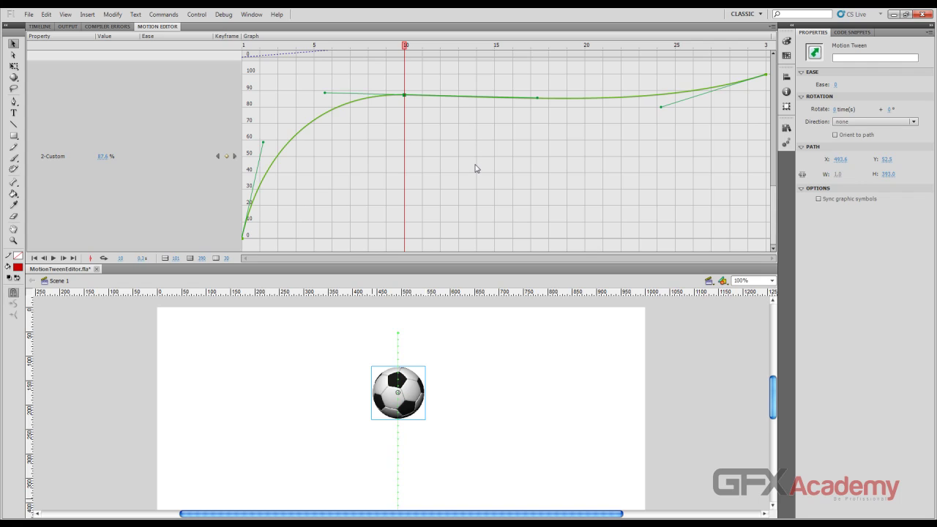
Step: Add a keyframe to the Custom ease at frame 20 and lower it to 0%
left_click_drag(407, 46, 585, 51)
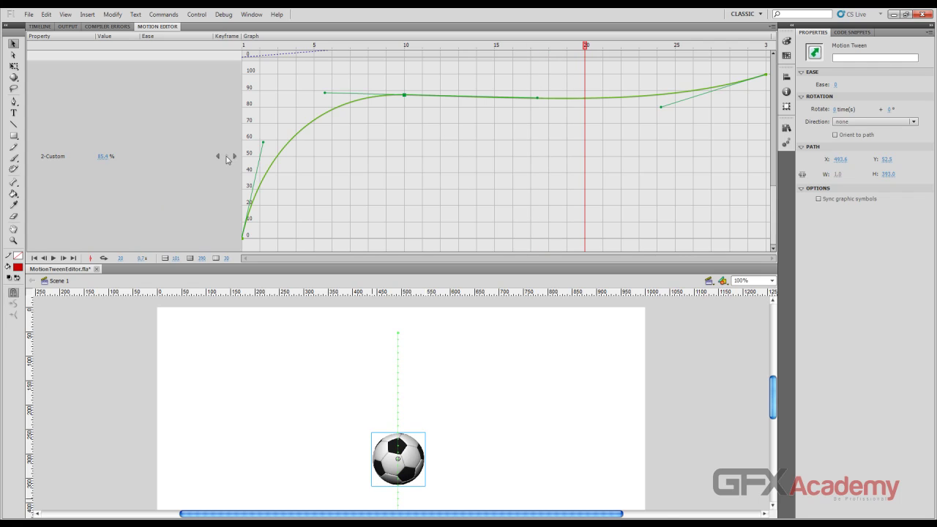
left_click(227, 157)
left_click_drag(587, 100, 587, 238)
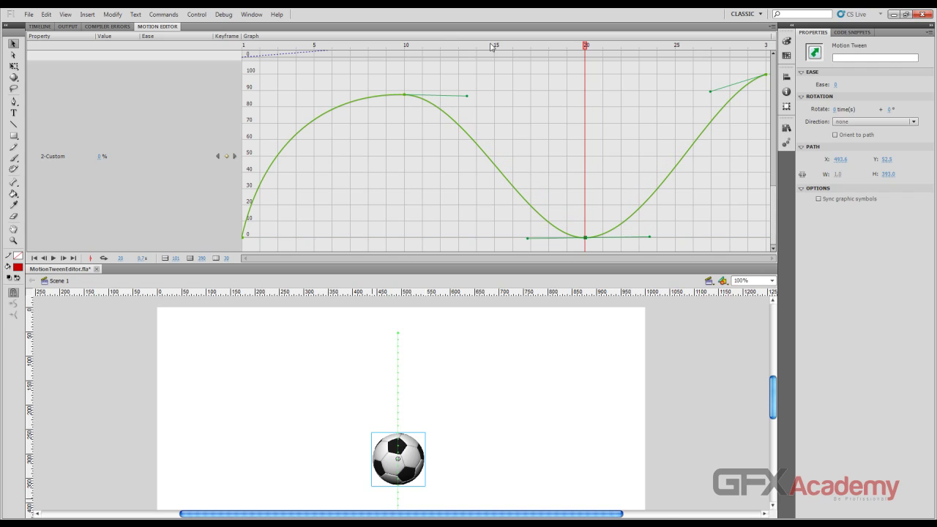
Step: Set the Y property's ease to Custom
left_click_drag(388, 46, 262, 59)
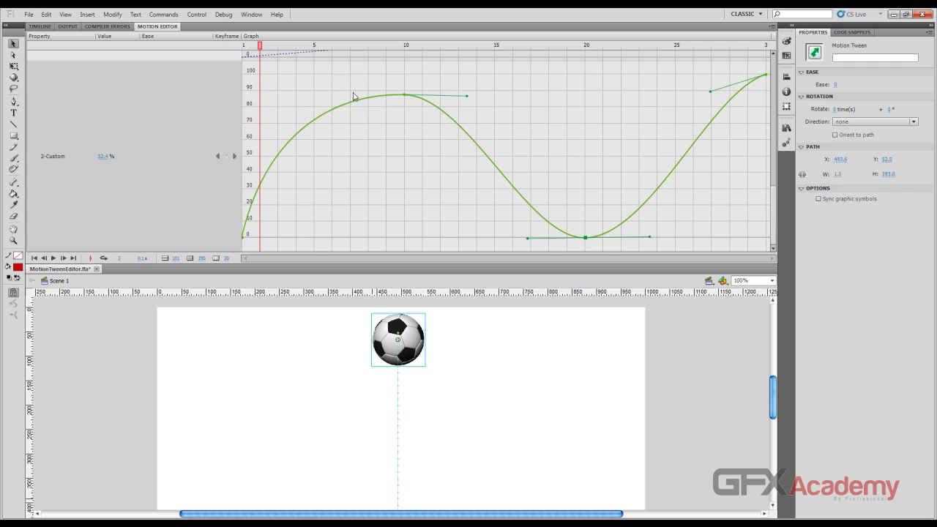
left_click(159, 152)
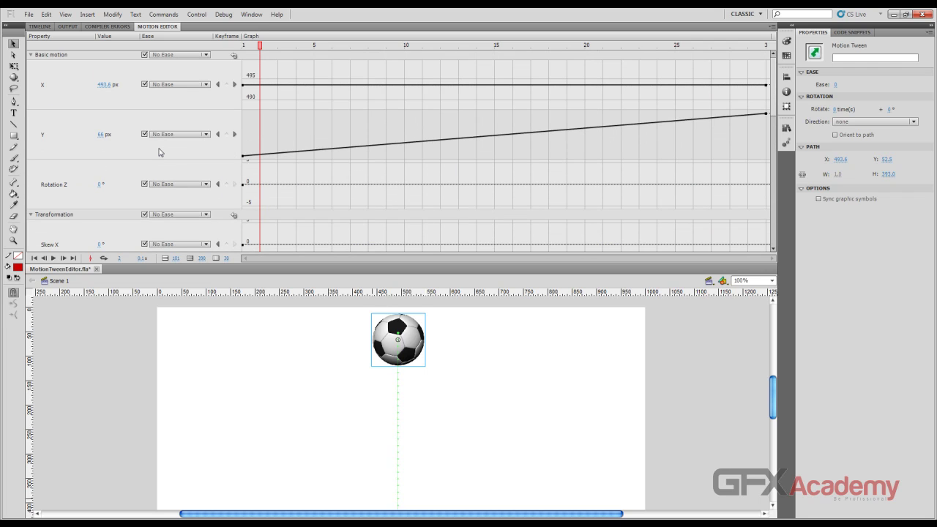
left_click(208, 135)
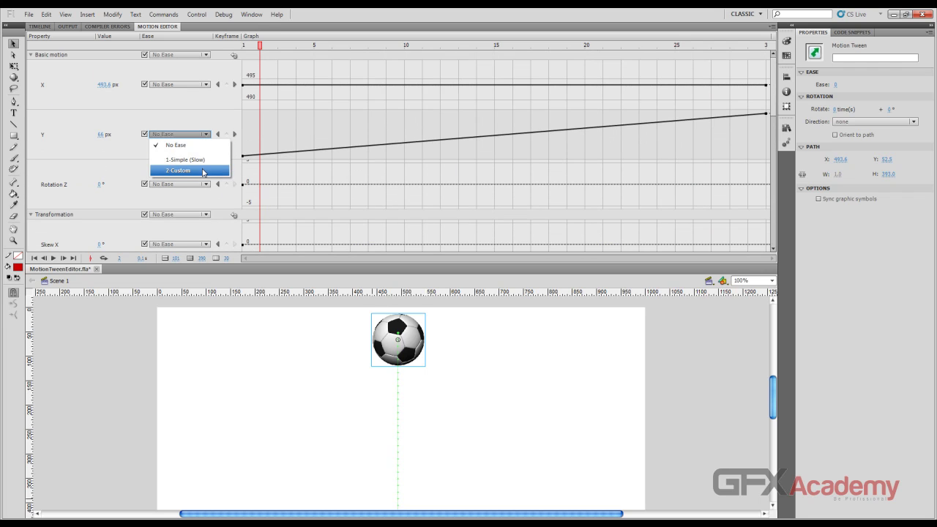
left_click(202, 171)
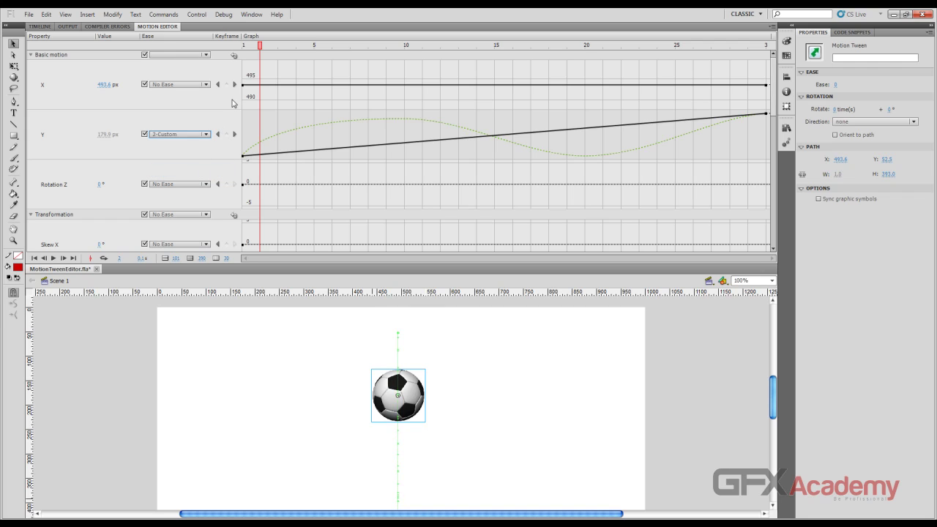
Step: Scrub the tween to frame 16, test the movie with the Custom ease and close the preview
left_click_drag(257, 50, 515, 68)
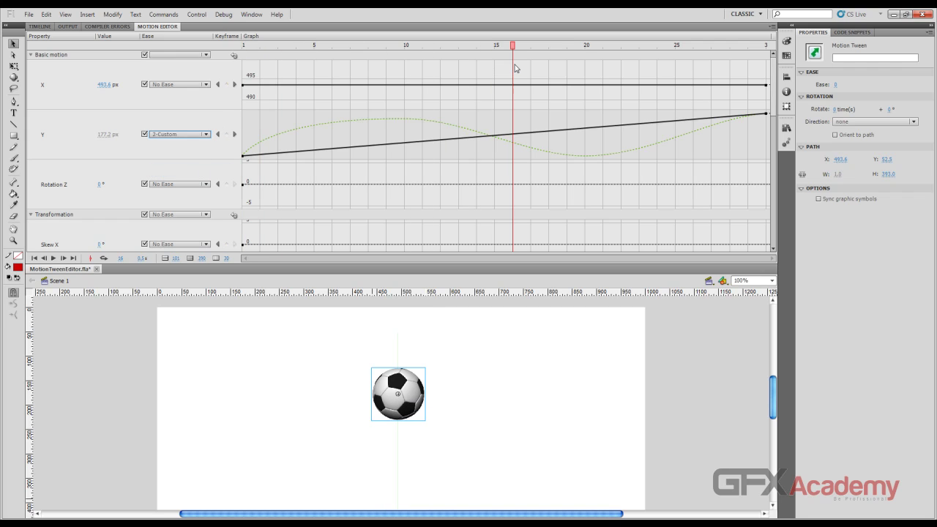
key("ctrl+Return")
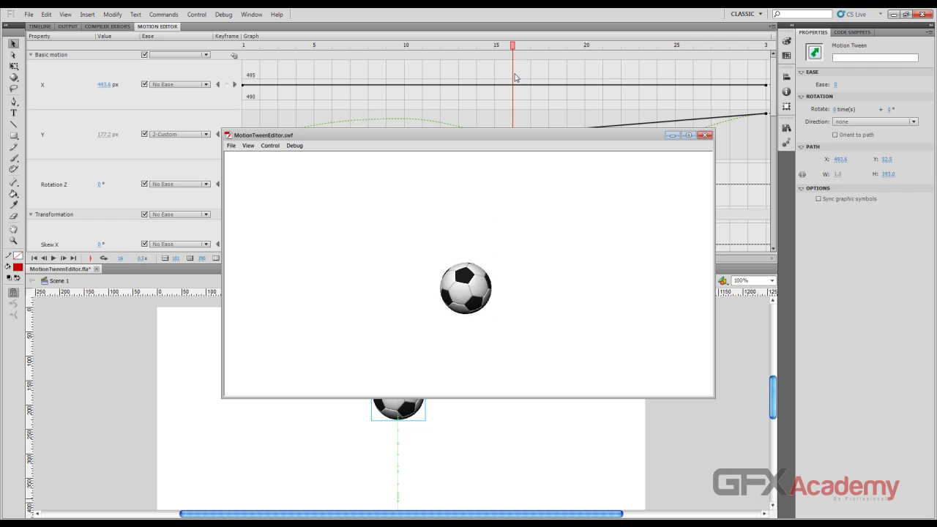
left_click_drag(496, 140, 462, 200)
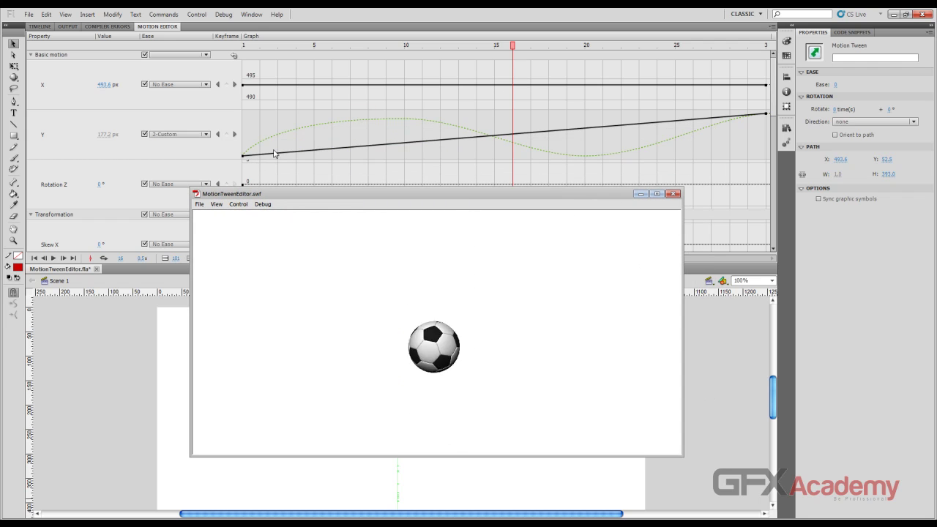
key("ctrl+w")
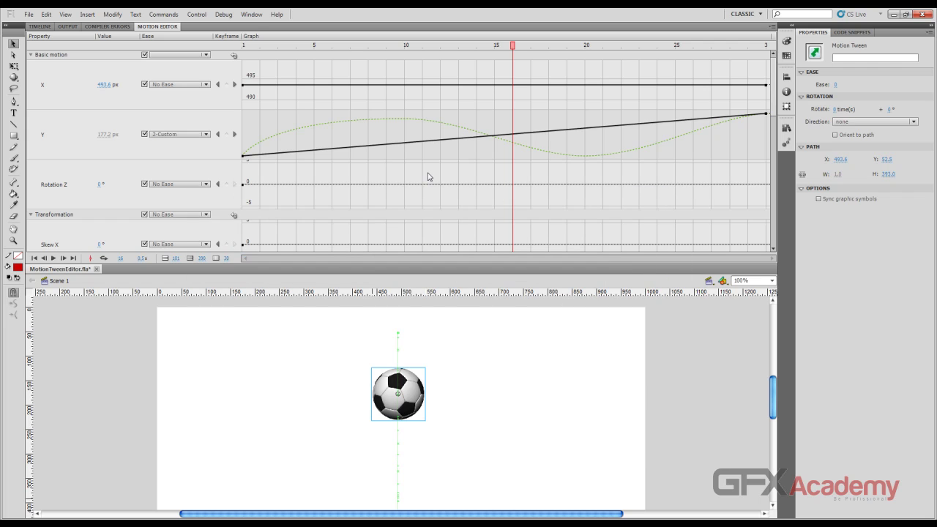
Step: Move the Custom ease's first inner keyframe to frame 5 at about 90% and the second to frame 10 at about 60%
left_click(119, 126)
scroll(225, 155, "down", 3)
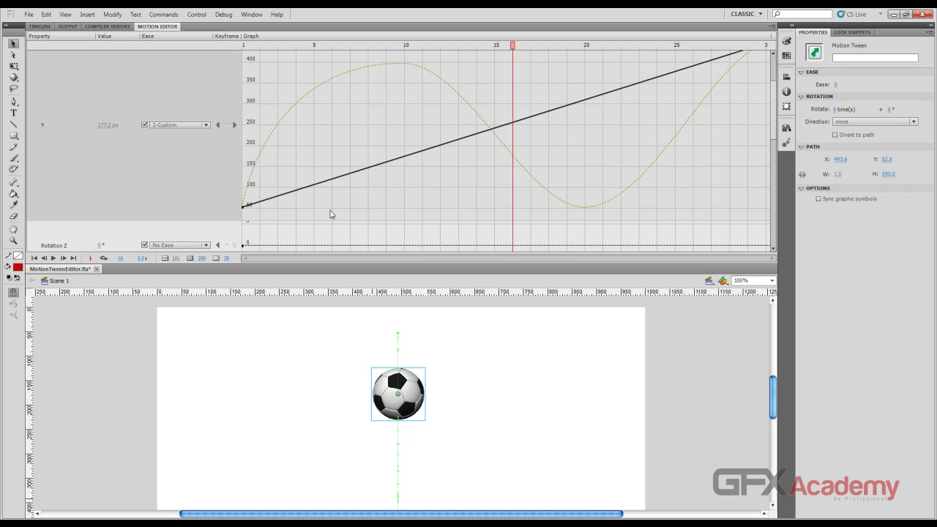
scroll(330, 214, "down", 8)
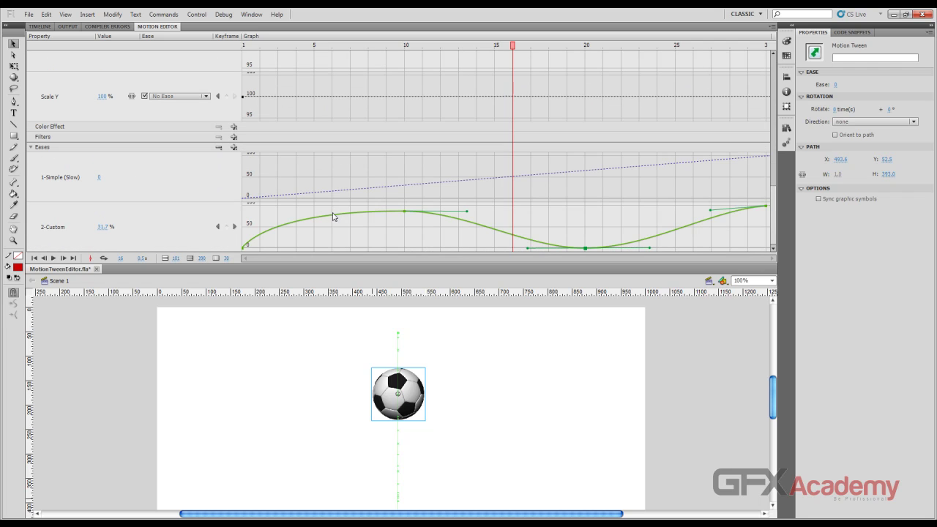
left_click(192, 229)
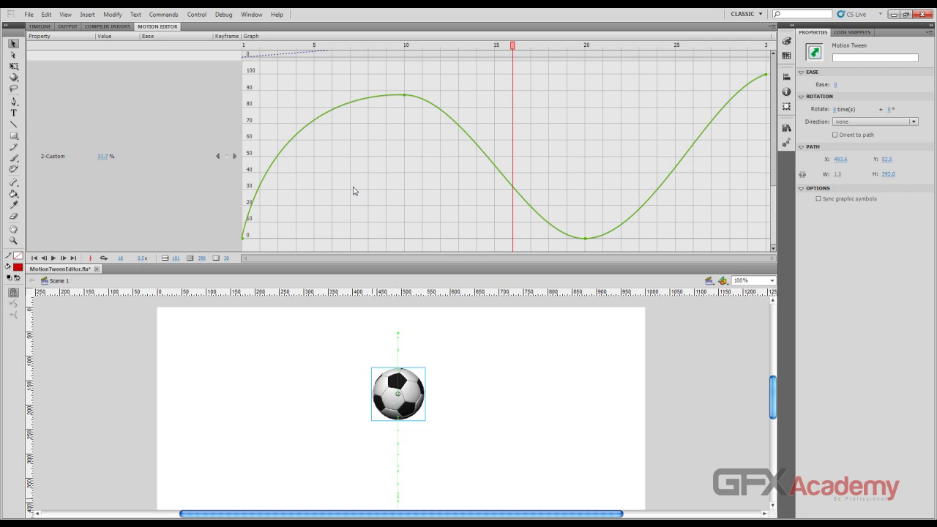
left_click_drag(404, 94, 316, 91)
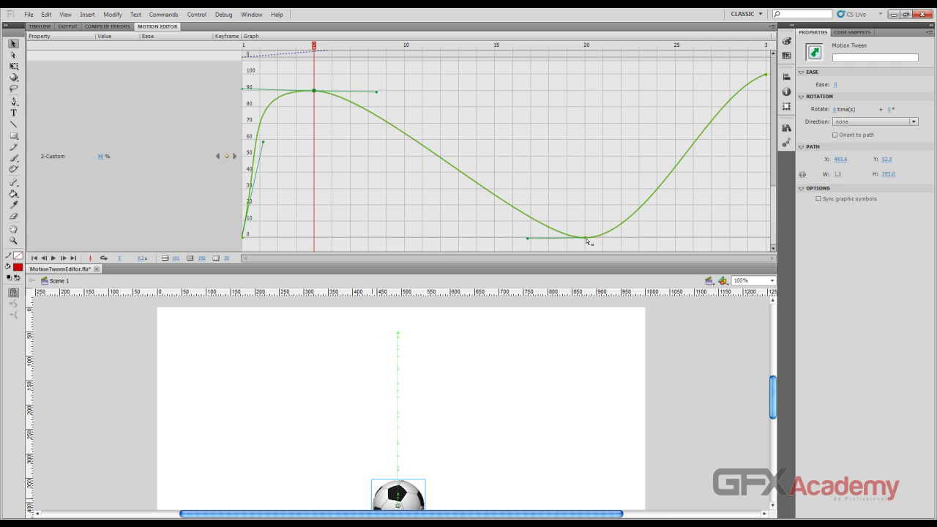
left_click_drag(587, 238, 406, 140)
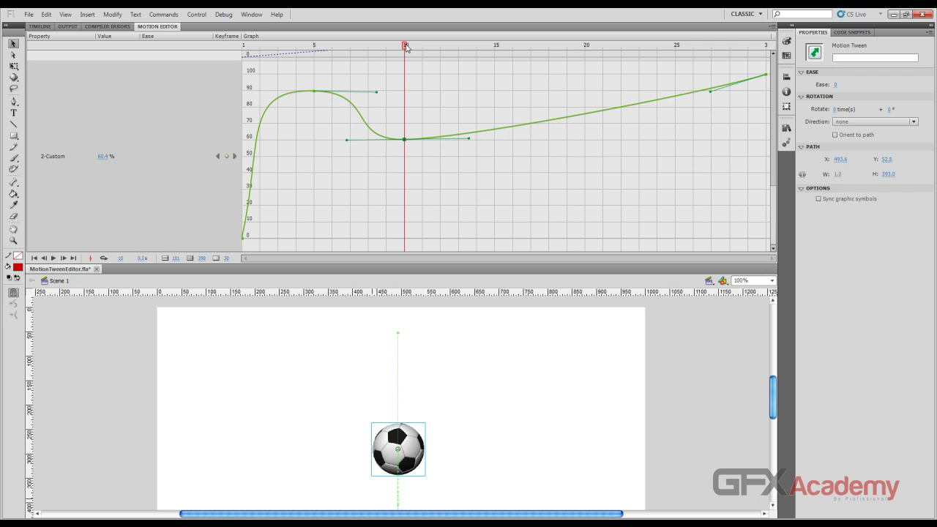
Step: Add a Custom ease keyframe at frame 15 at about 60% and tilt its handles steeply to form a second hump before it
left_click_drag(406, 47, 495, 47)
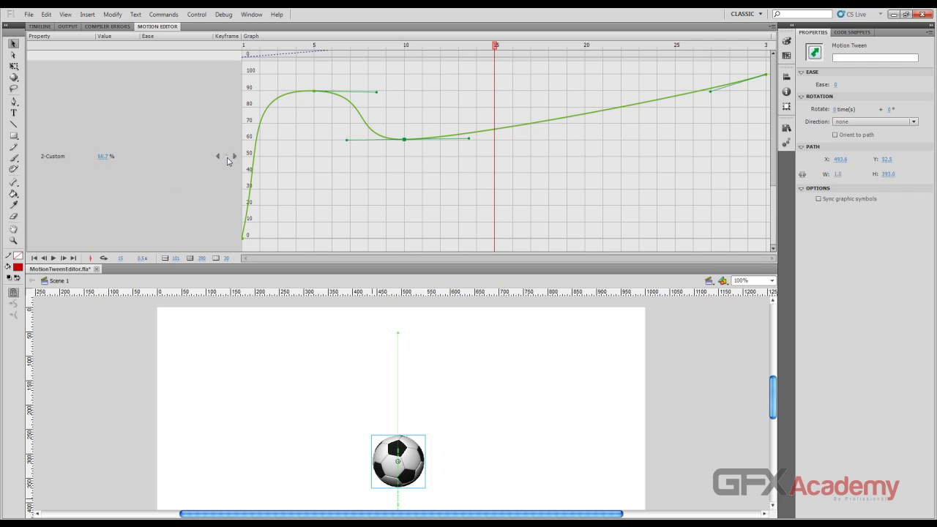
left_click(227, 157)
left_click_drag(497, 133, 447, 69)
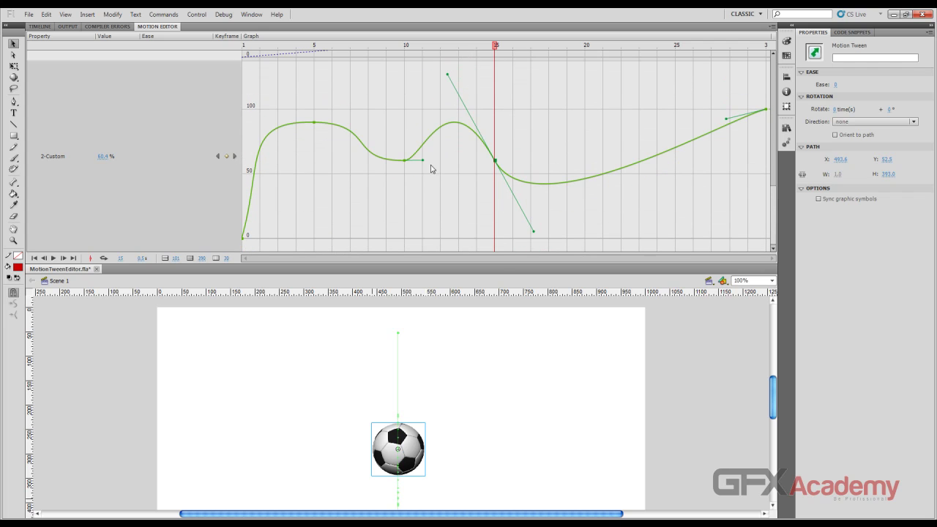
Step: Tilt the handles of the Custom ease's frame 10 keyframe, steeply upward after it and gently downward before it
left_click(405, 160)
left_click_drag(424, 161, 426, 139)
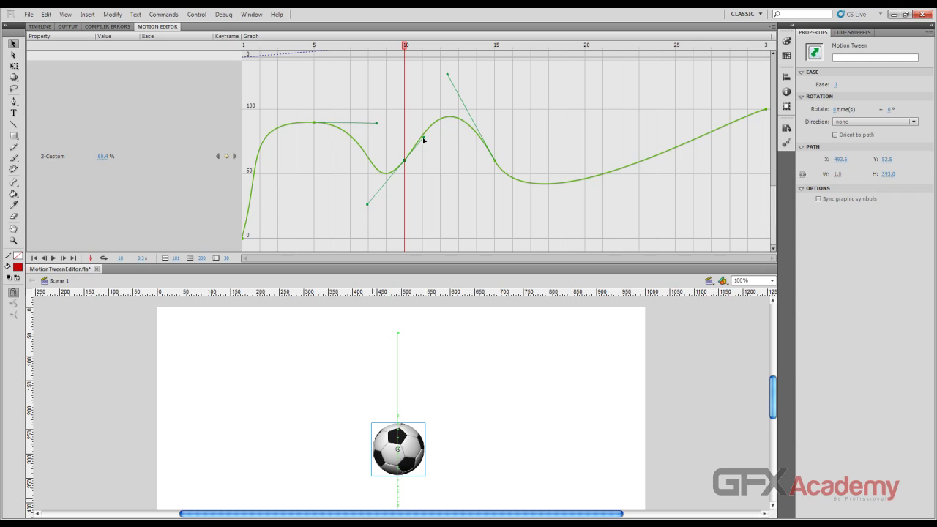
mouse_move(423, 140)
left_mouse_down()
mouse_move(409, 134)
mouse_move(431, 147)
mouse_move(423, 150)
mouse_move(410, 105)
mouse_move(425, 149)
mouse_move(420, 128)
mouse_move(425, 198)
mouse_move(437, 203)
mouse_move(456, 115)
mouse_move(427, 186)
mouse_move(408, 100)
mouse_move(425, 144)
mouse_move(409, 144)
left_mouse_up()
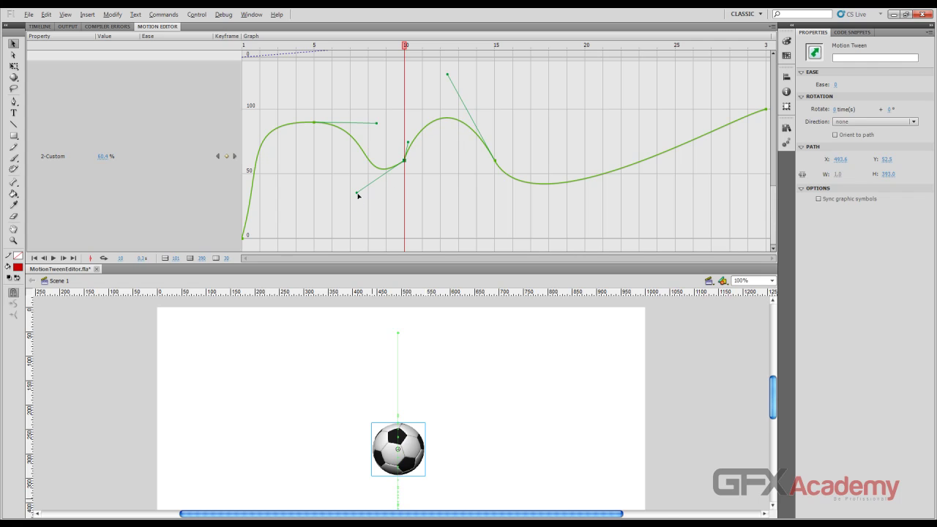
mouse_move(356, 194)
left_mouse_down()
mouse_move(352, 155)
mouse_move(357, 192)
mouse_move(358, 183)
left_mouse_up()
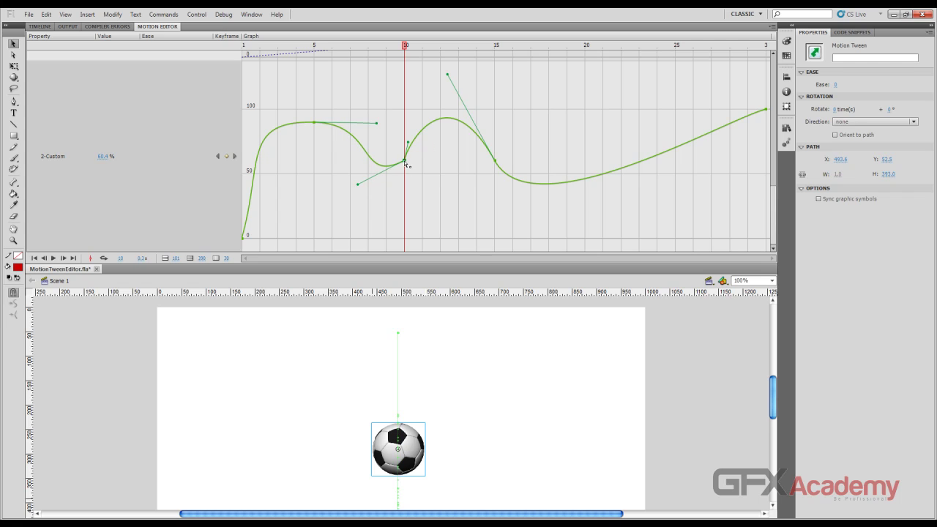
Step: Convert the Custom ease keyframe at frame 10 to a corner point and back to a smooth point
right_click(408, 166)
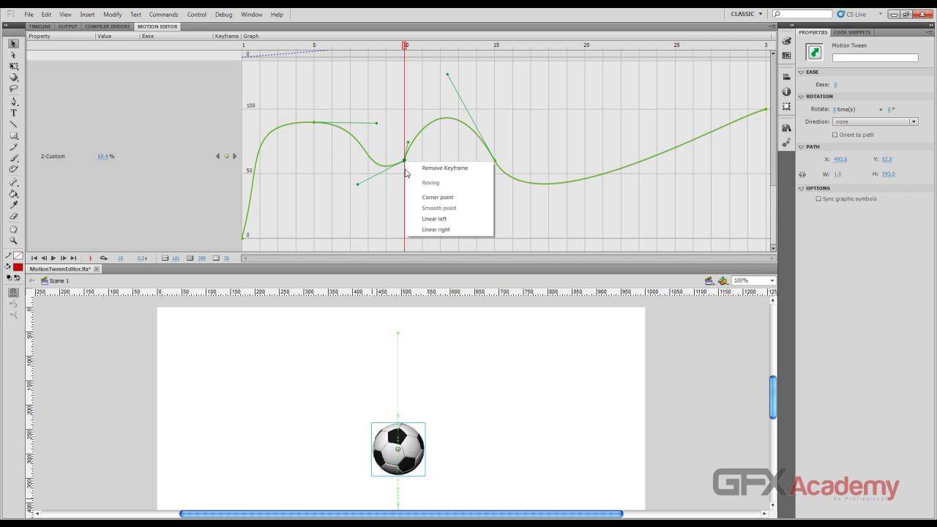
left_click(452, 200)
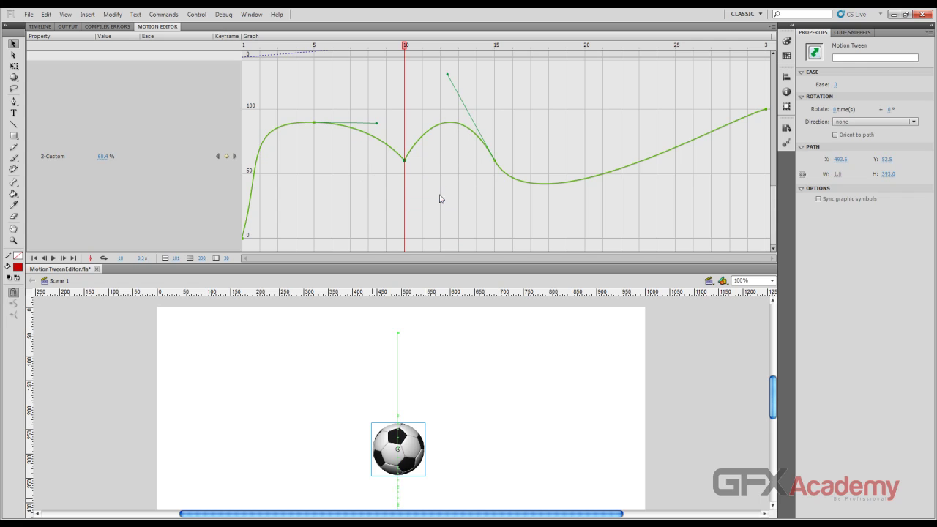
right_click(405, 164)
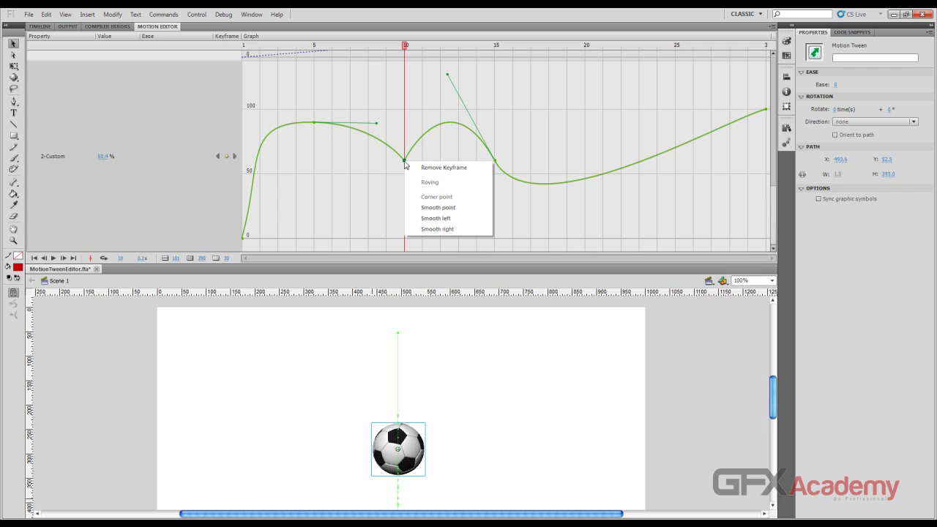
left_click(417, 208)
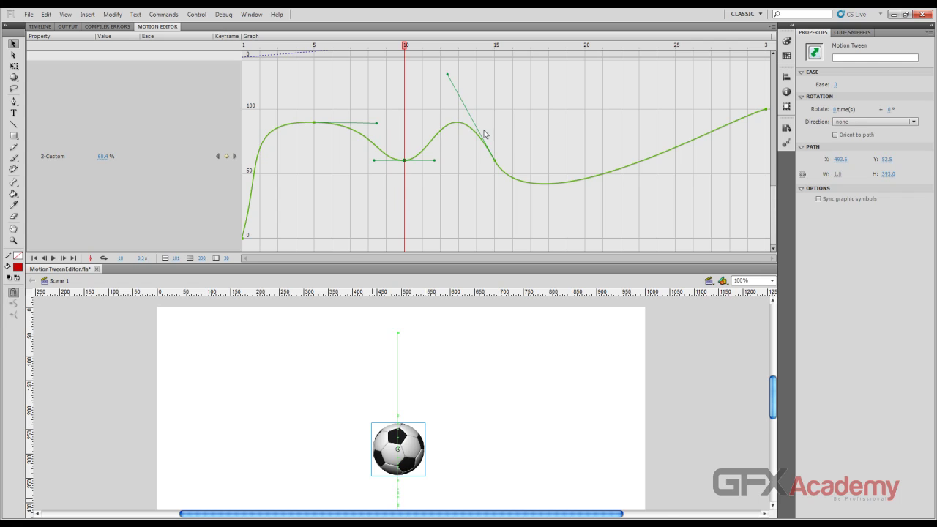
Step: Reshape the Custom ease by steepening the frame 15 handles, tilting the frame 5 handles upward and lowering the start handle to about 20%
mouse_move(447, 74)
left_mouse_down()
mouse_move(449, 88)
mouse_move(423, 102)
mouse_move(457, 99)
mouse_move(463, 85)
left_mouse_up()
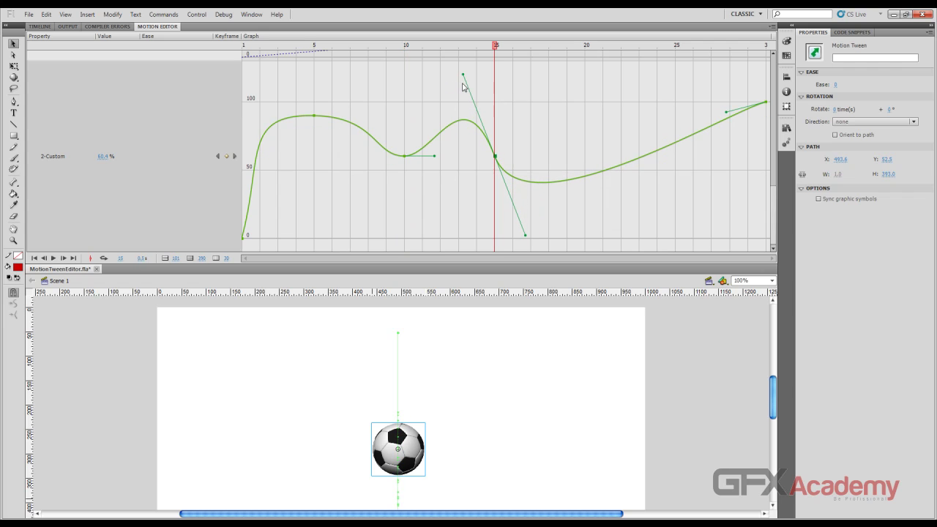
left_click(405, 157)
left_click_drag(379, 117, 377, 94)
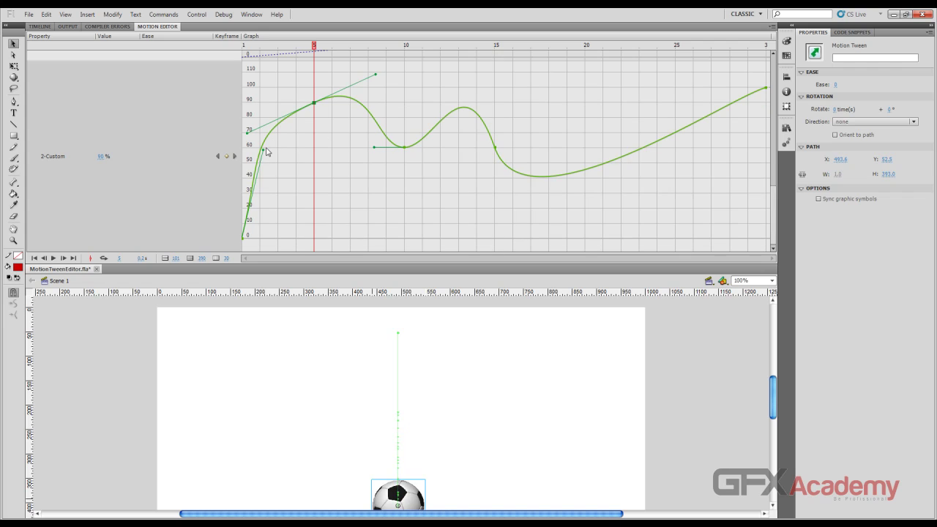
left_click_drag(263, 151, 294, 208)
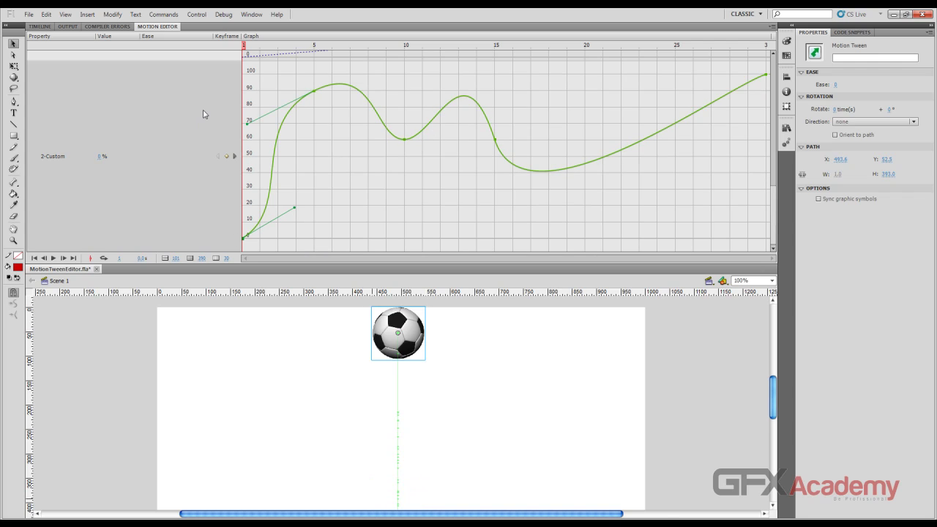
Step: Preview the reshaped Custom ease by playing the tween on the stage and scrubbing to frame 14
left_click(299, 50)
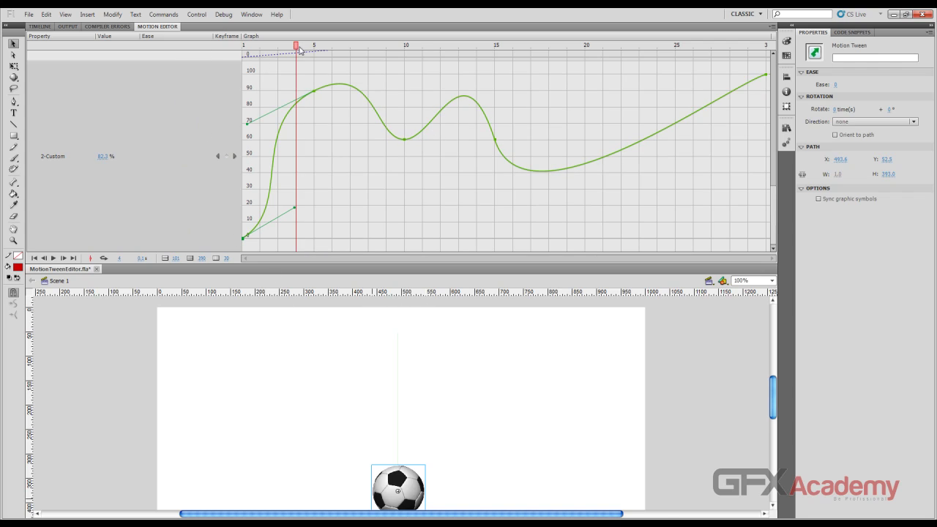
left_click_drag(299, 50, 388, 50)
left_click(52, 258)
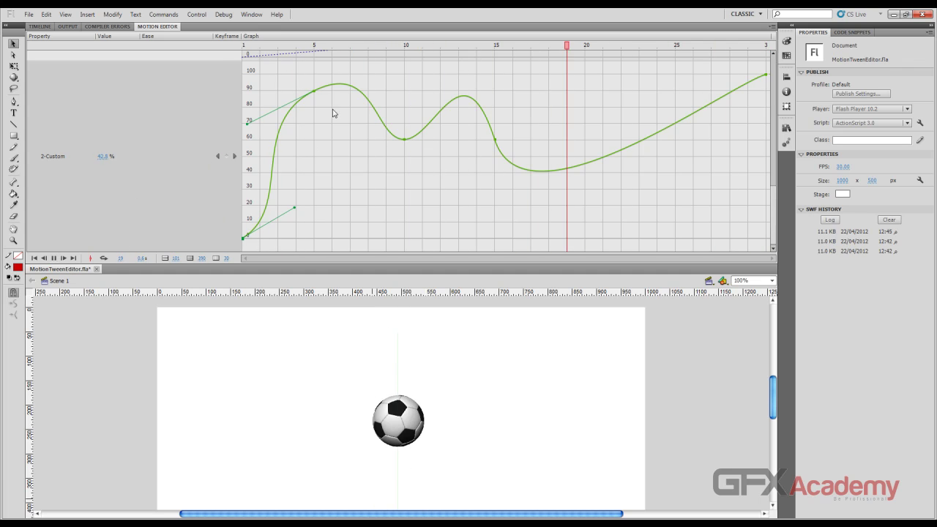
left_click(287, 50)
left_click_drag(287, 52, 477, 60)
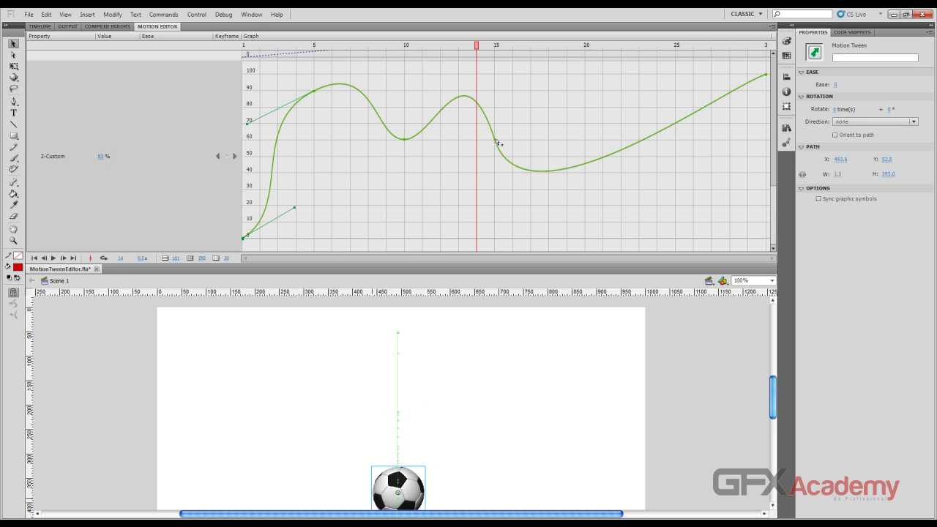
Step: Move the Custom ease's frame 15 keyframe to frame 17 at about 55% and steepen its handles
left_click(497, 141)
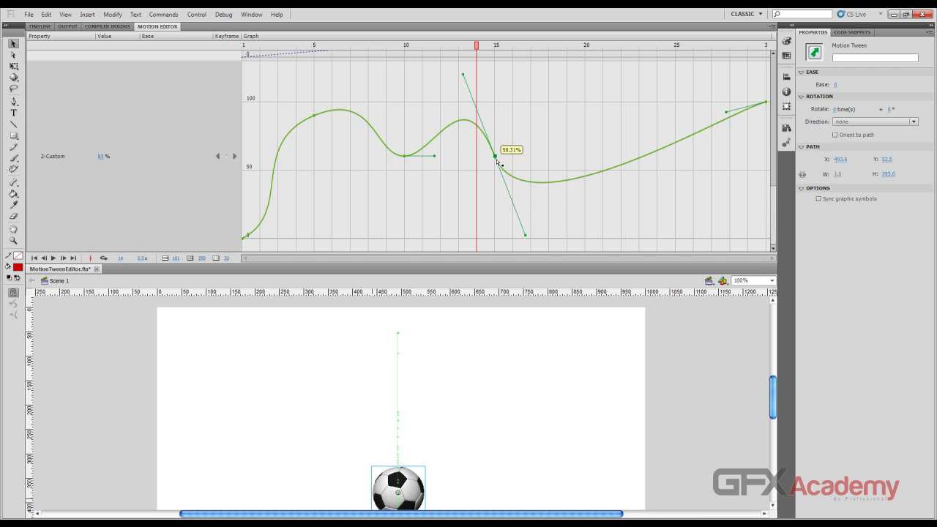
left_click_drag(497, 157, 531, 157)
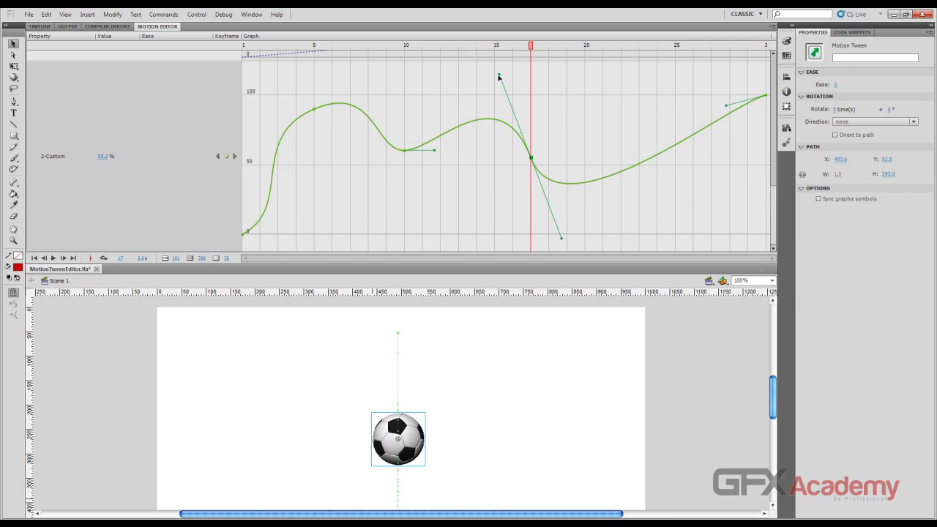
mouse_move(498, 76)
left_mouse_down()
mouse_move(505, 59)
mouse_move(503, 74)
left_mouse_up()
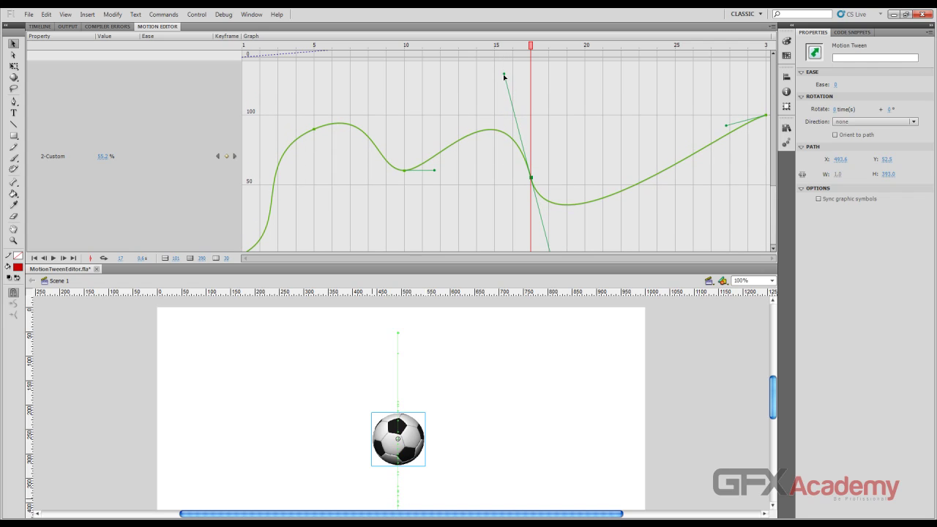
Step: Play the tween from near its start to check the adjusted Custom ease, and pause it
left_click(403, 49)
left_click(257, 50)
left_click(54, 257)
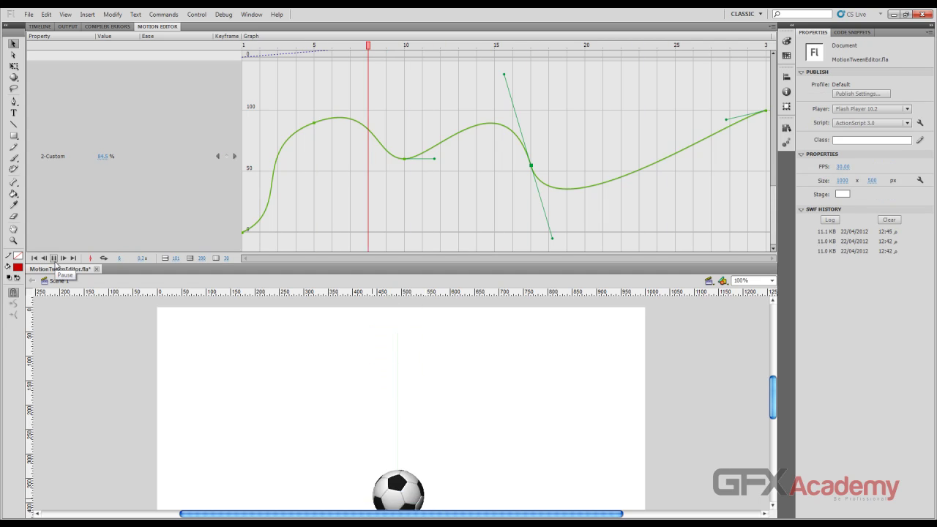
left_click(53, 258)
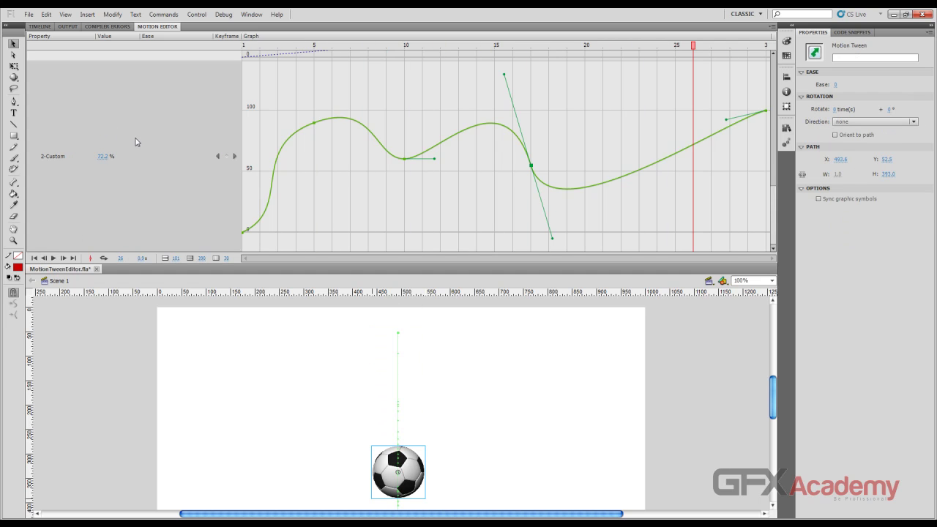
Step: Collapse the Custom ease's graph and add a Bounce In ease to the Eases list
left_click(184, 106)
scroll(197, 212, "up", 6)
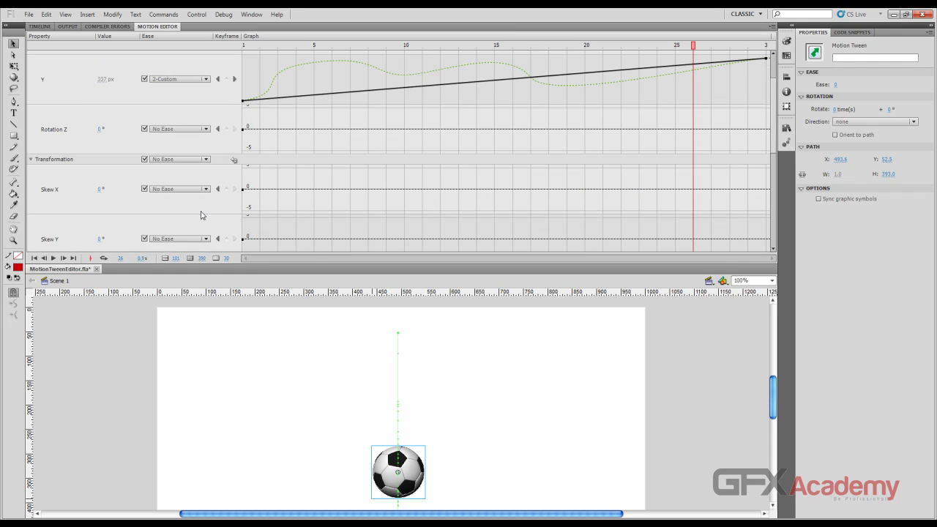
scroll(202, 202, "down", 5)
scroll(202, 203, "down", 3)
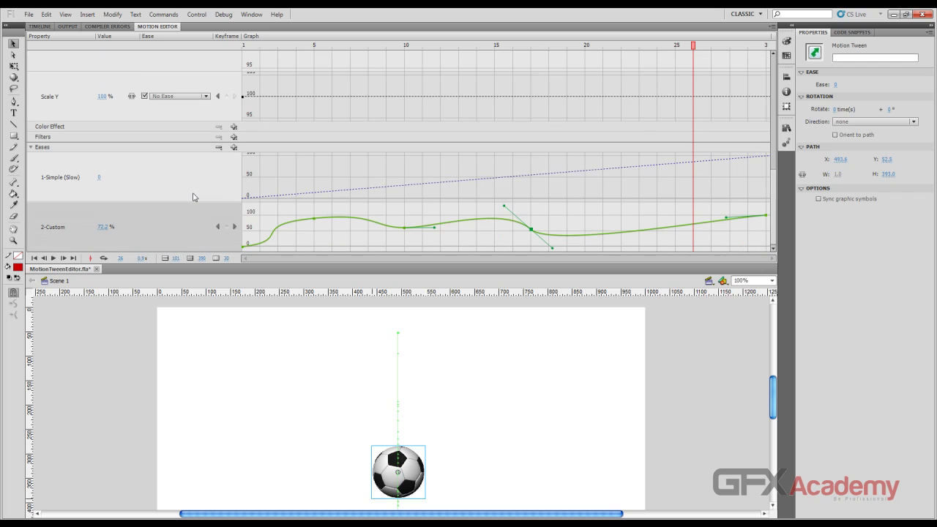
scroll(194, 197, "up", 8)
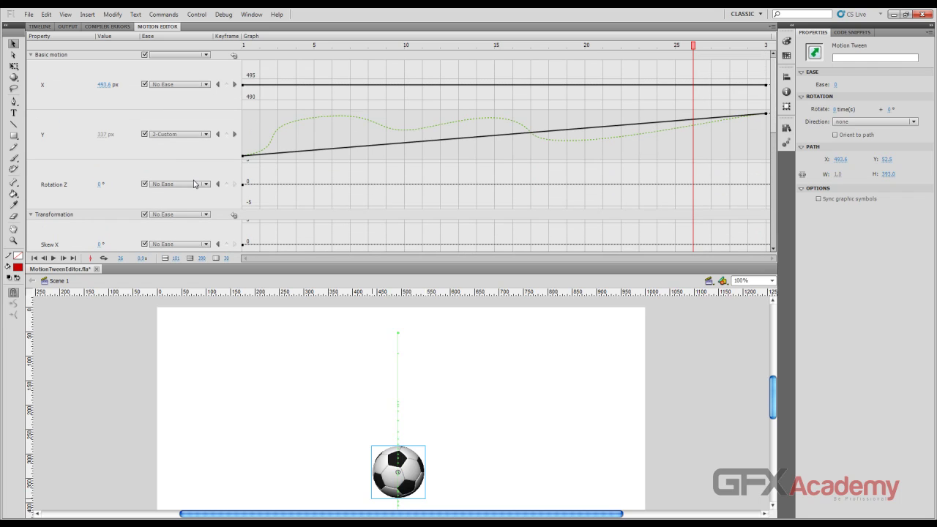
scroll(194, 184, "down", 8)
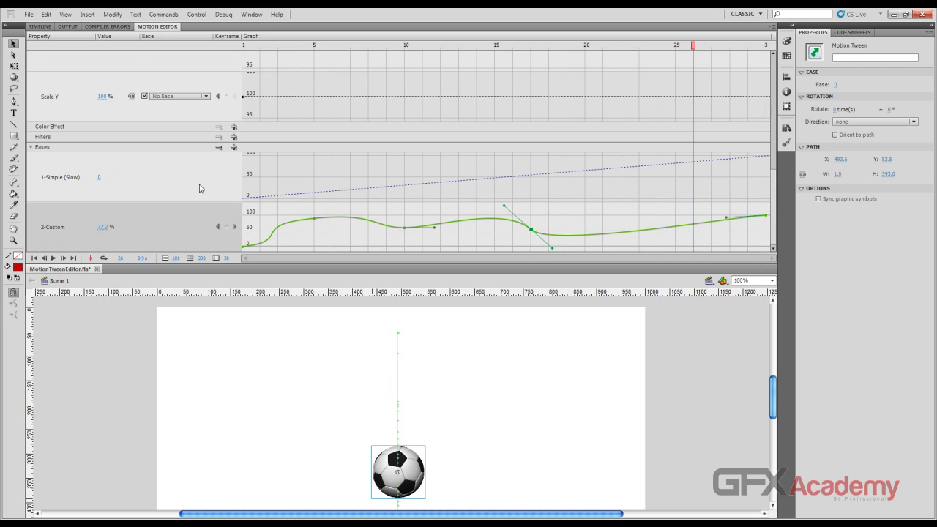
left_click(234, 148)
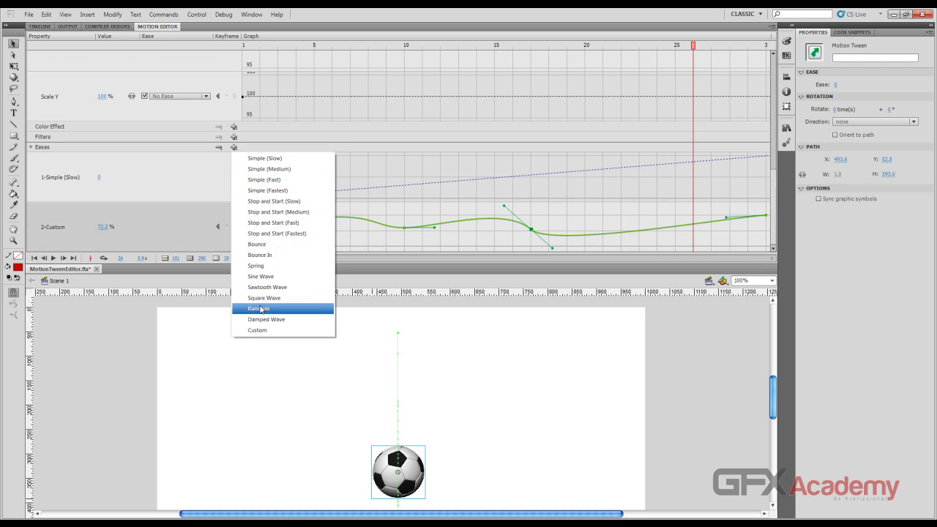
left_click(285, 266)
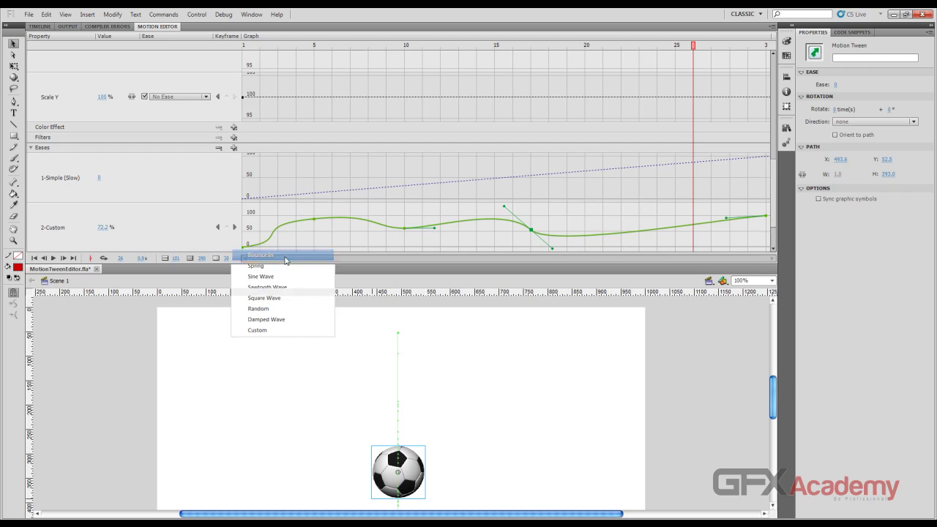
scroll(278, 189, "down", 2)
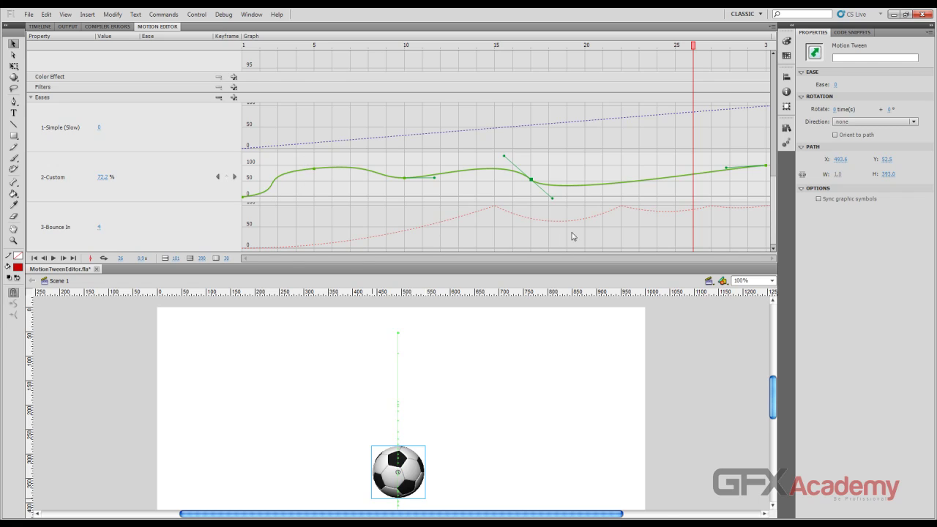
Step: Remove the 2-Custom ease from the Eases list
left_click(189, 181)
left_click(234, 99)
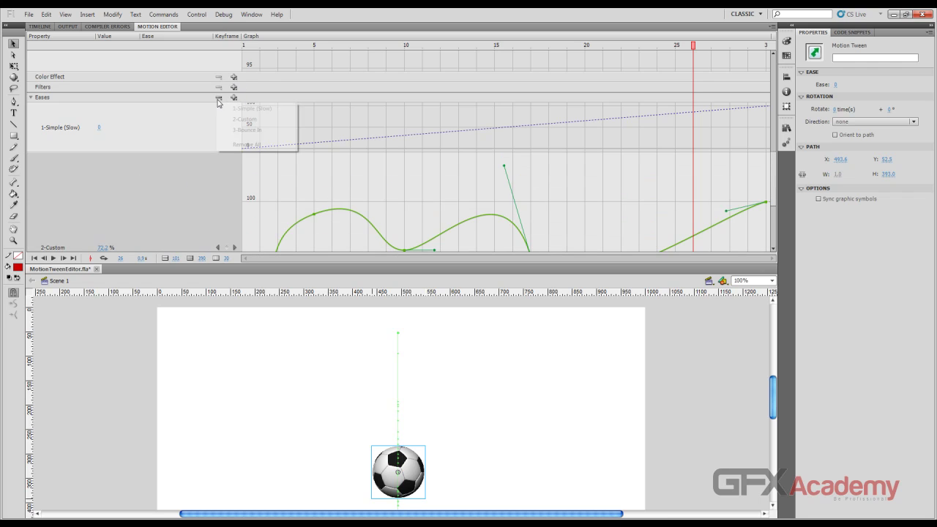
left_click(254, 123)
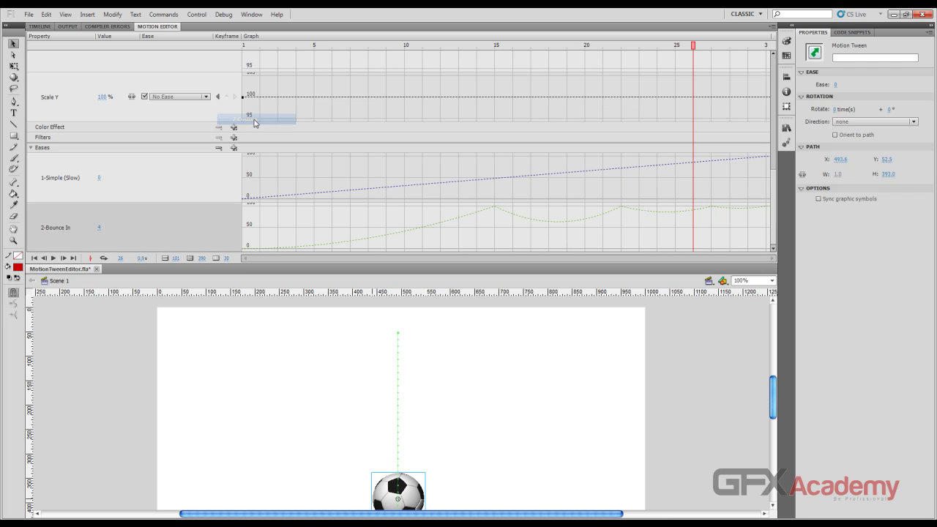
Step: Add a new Custom ease to the Eases list and expand its graph
left_click(233, 149)
left_click(269, 330)
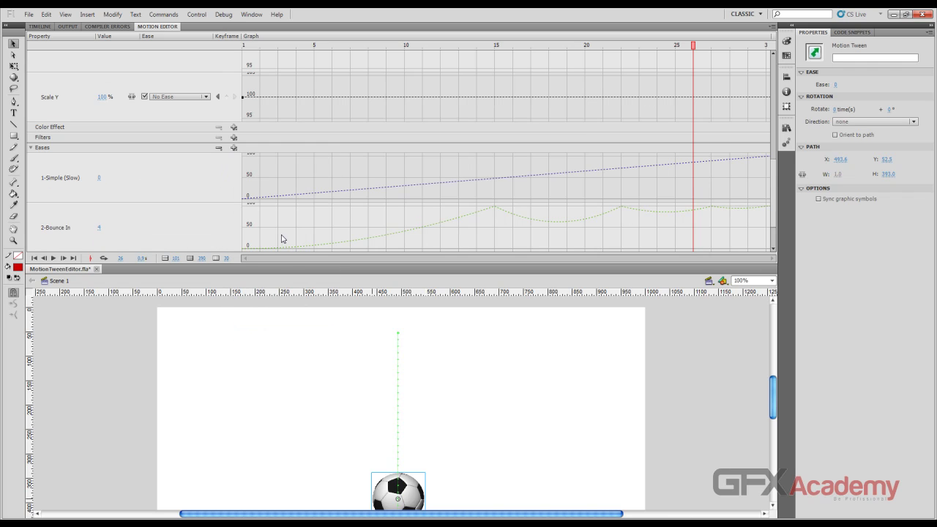
scroll(213, 220, "down", 2)
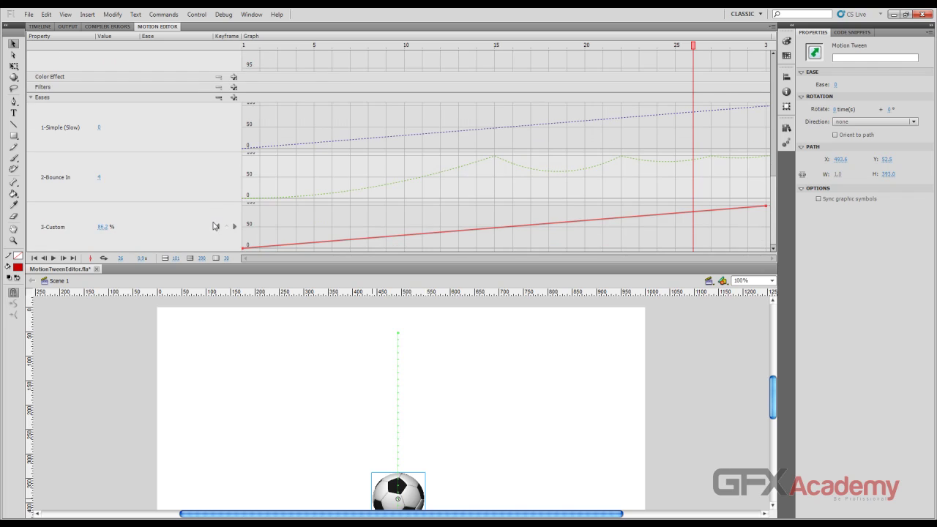
left_click(197, 224)
scroll(283, 224, "down", 3)
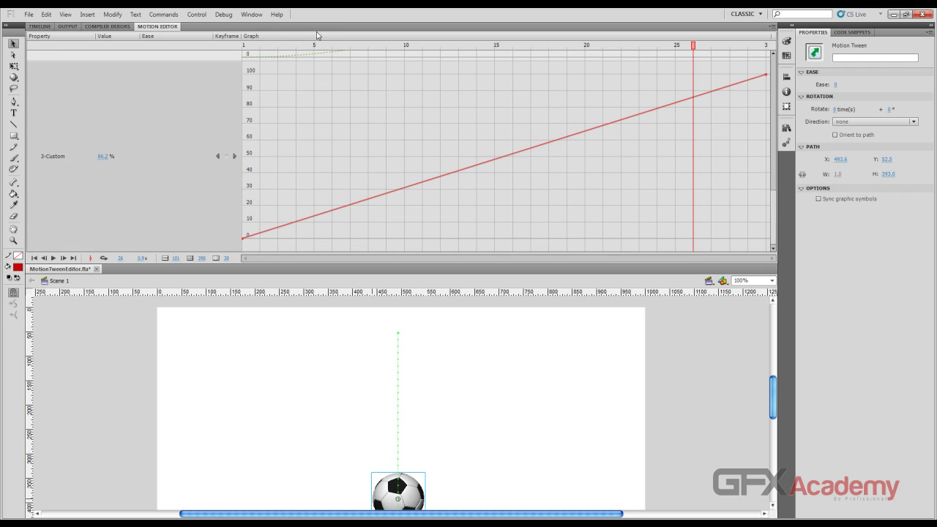
Step: Add a keyframe to the new Custom ease at frame 10, raise it to 100% and steepen its handles
left_click_drag(325, 49, 402, 48)
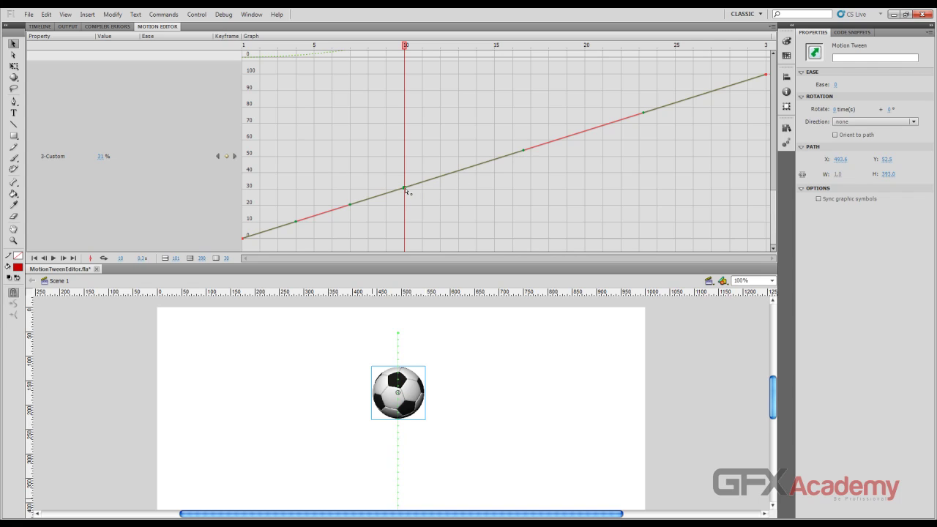
left_click_drag(405, 189, 387, 85)
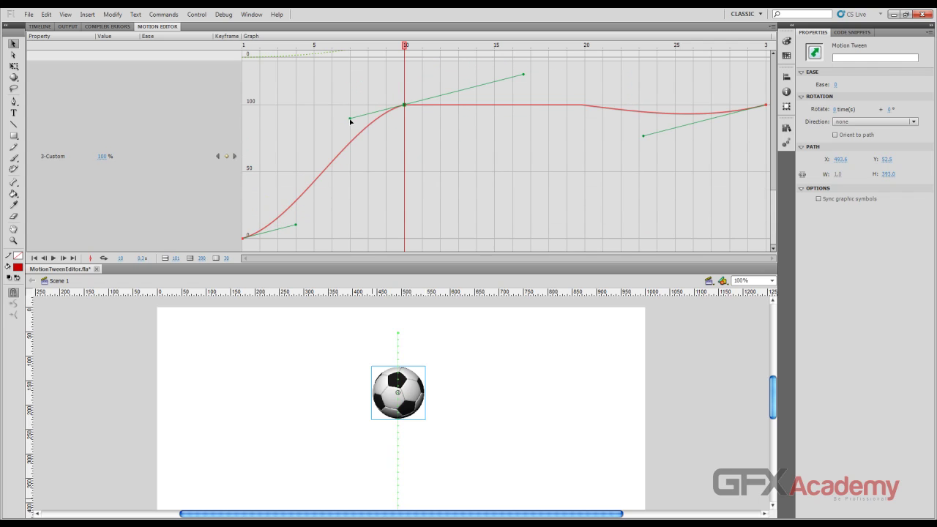
left_click_drag(350, 120, 387, 164)
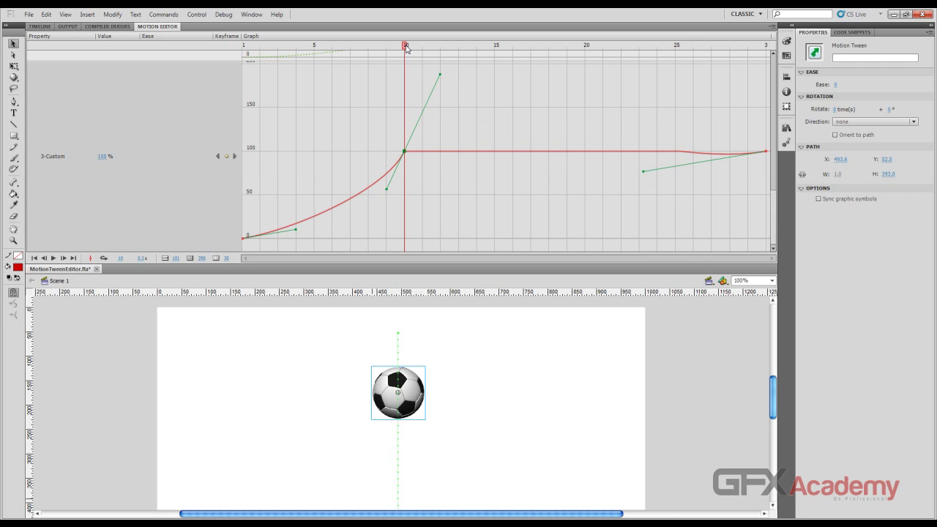
Step: Add a keyframe to the new Custom ease at frame 20 at 100%
left_click_drag(407, 48, 586, 85)
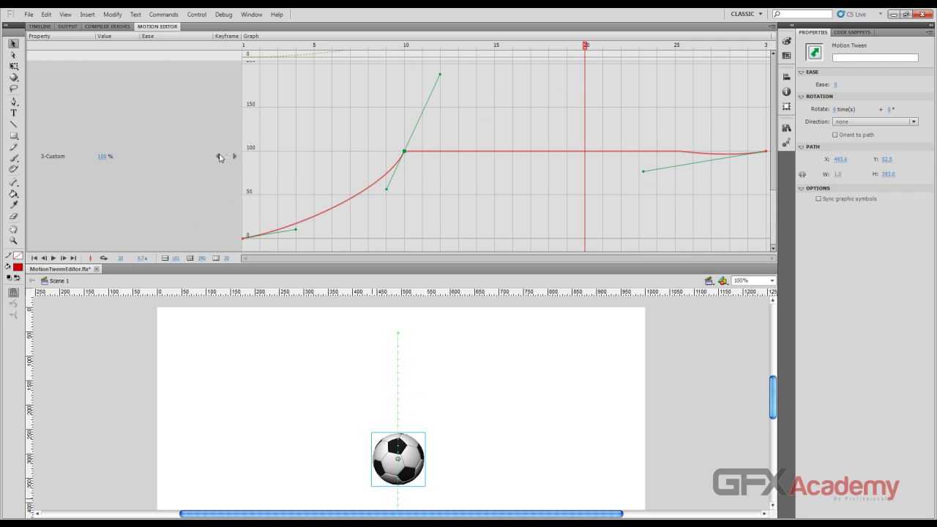
left_click(226, 156)
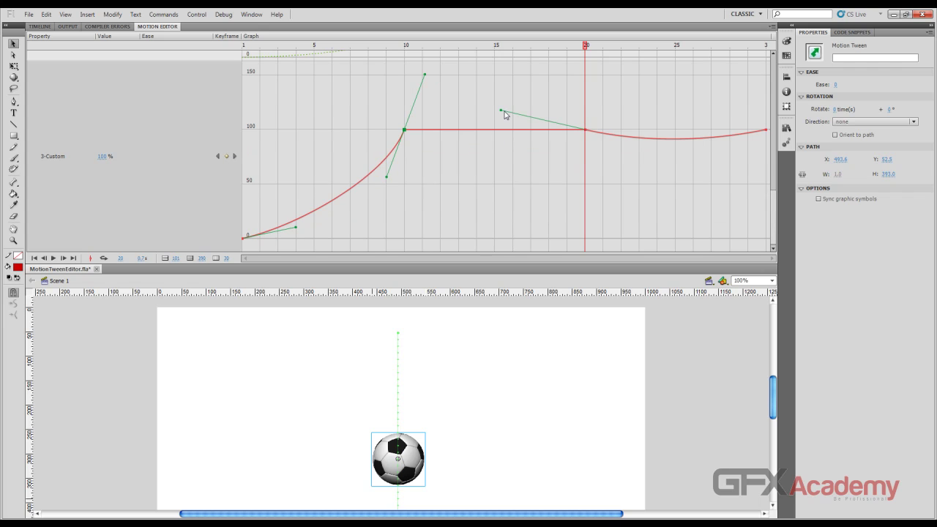
Step: Bend the 3-Custom curve into a dip between frames 10 and 20 by lowering frame 20's incoming handle and flattening frame 10's handles
left_click_drag(502, 113, 478, 204)
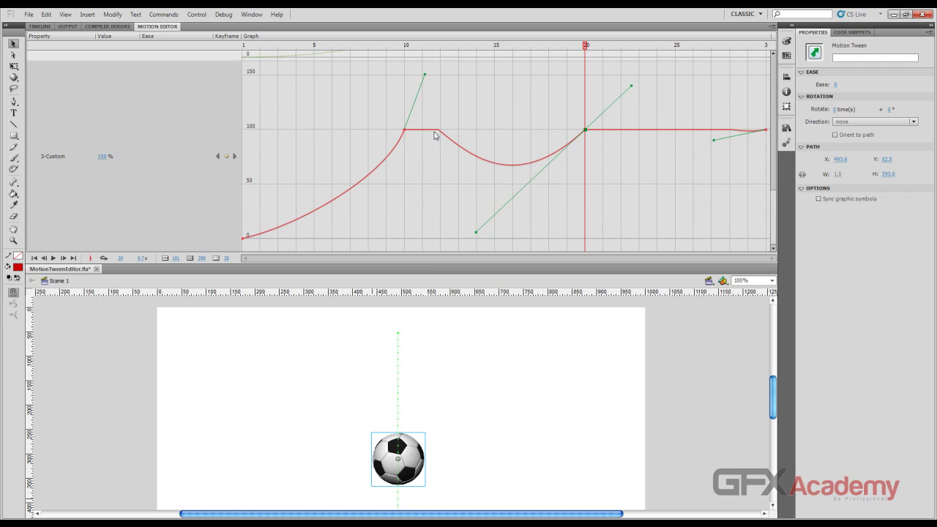
left_click(425, 75)
left_click_drag(426, 74, 437, 129)
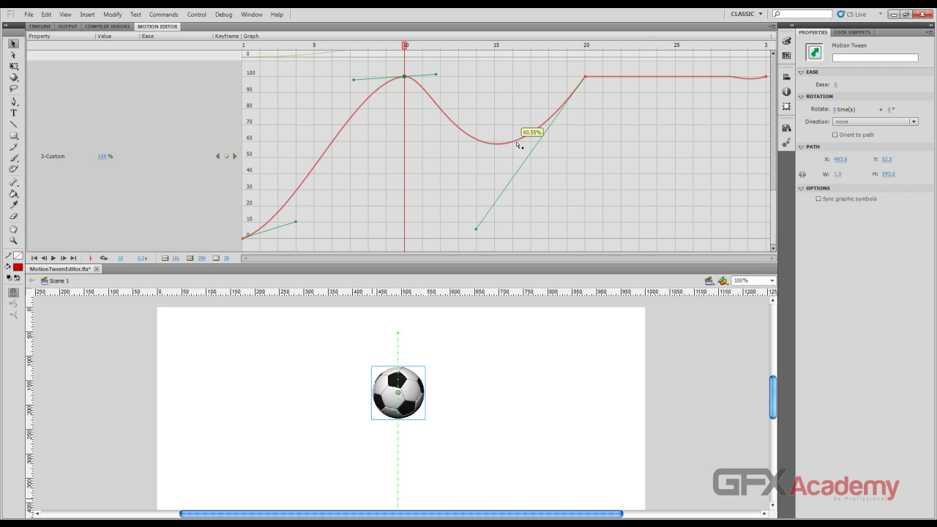
Step: Move the 3-Custom ease's keyframe from frame 20 to frame 15, keeping it at 100%
left_click_drag(585, 46, 677, 46)
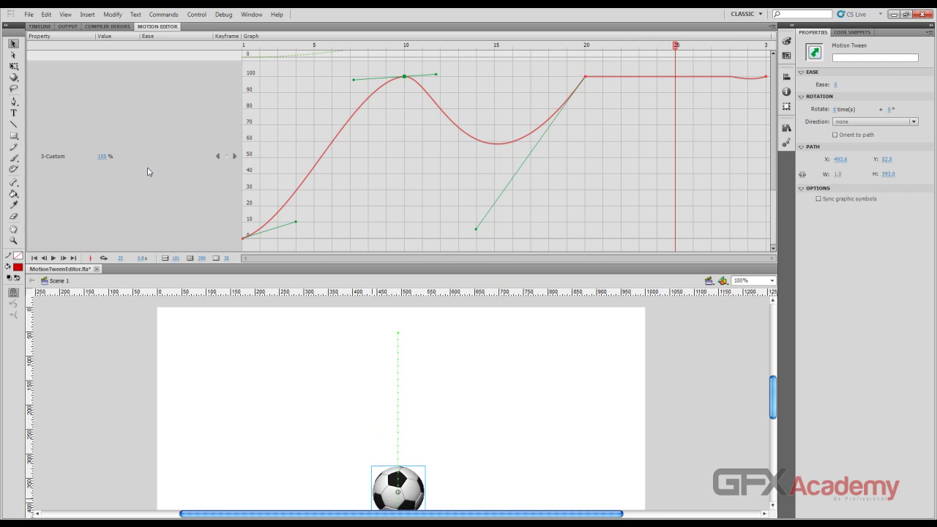
left_click(586, 78)
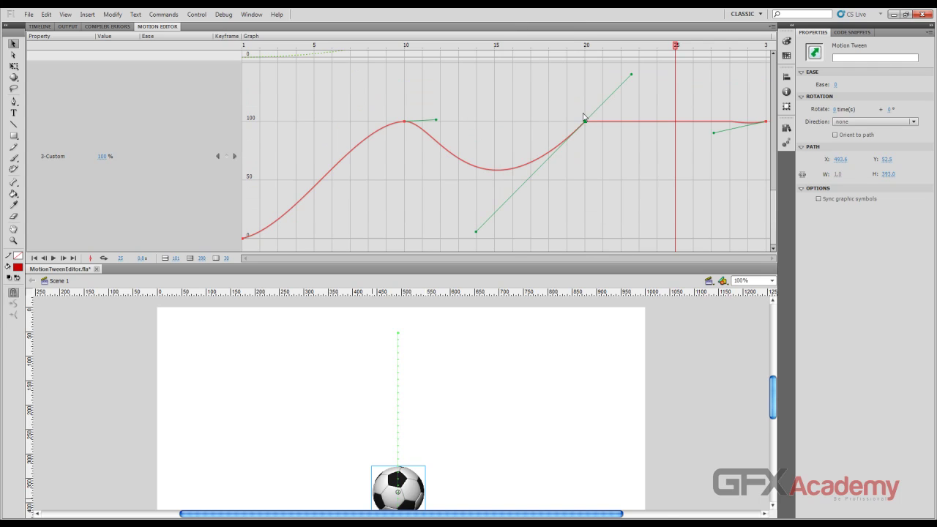
left_click_drag(587, 123, 496, 121)
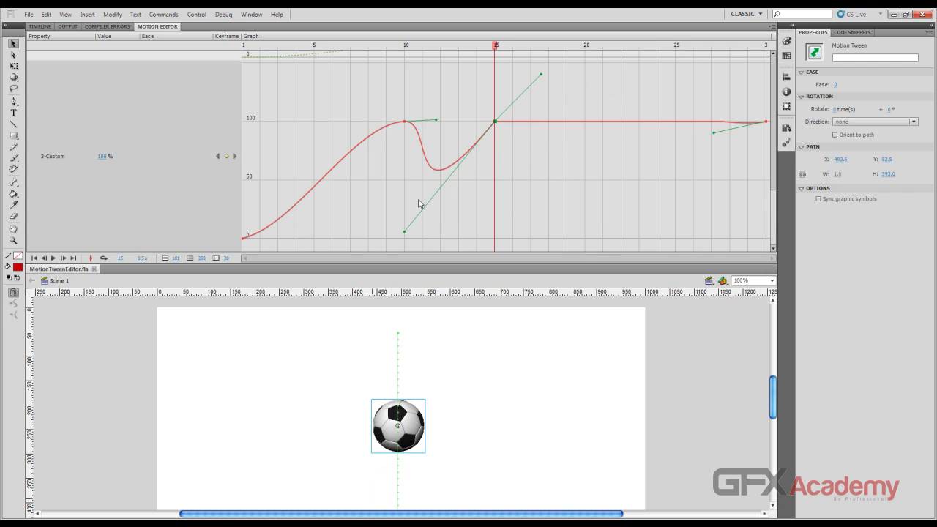
Step: Reshape the handles at frames 10 and 15 into sharp peaks with a dip to about 50% between them
left_click_drag(407, 233, 448, 237)
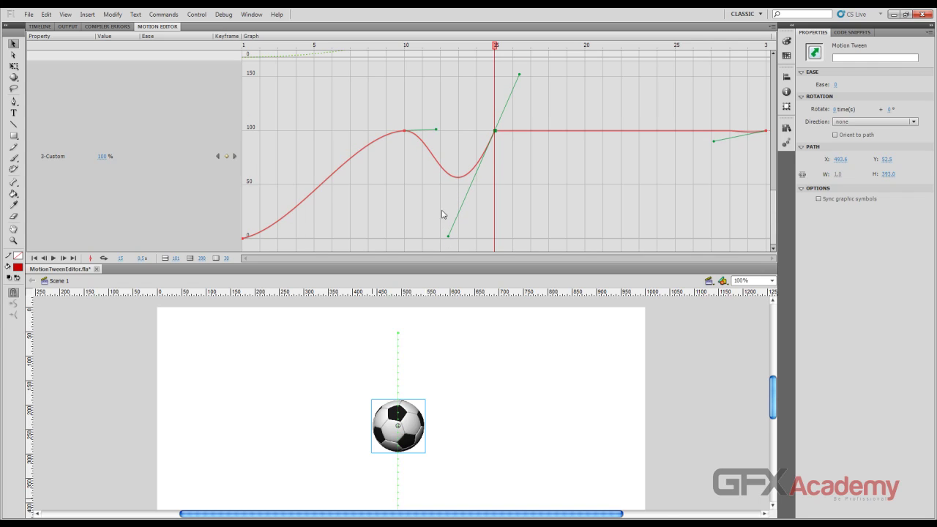
left_click_drag(437, 130, 419, 152)
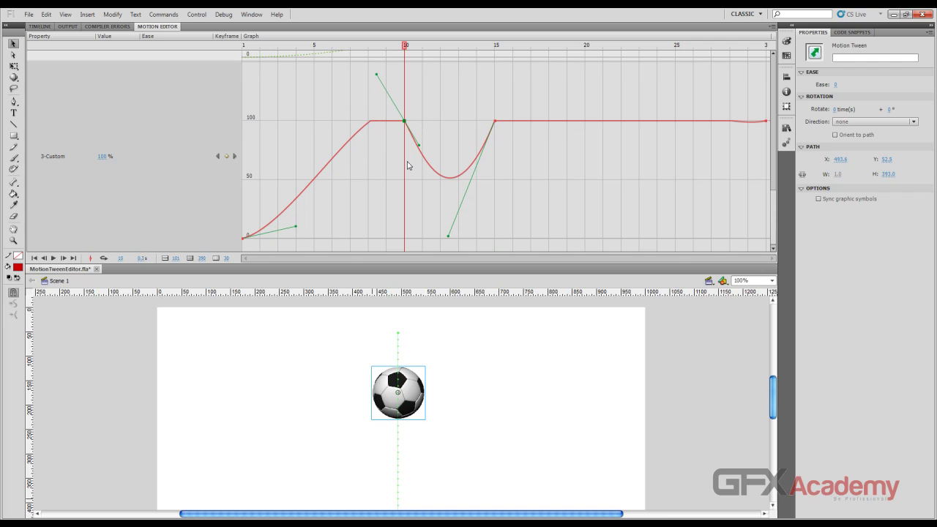
left_click_drag(376, 75, 385, 170)
Step: Add a keyframe to the 3-Custom ease at frame 19 at 100% and shape a dip to about 80% after frame 15
left_click_drag(507, 47, 577, 49)
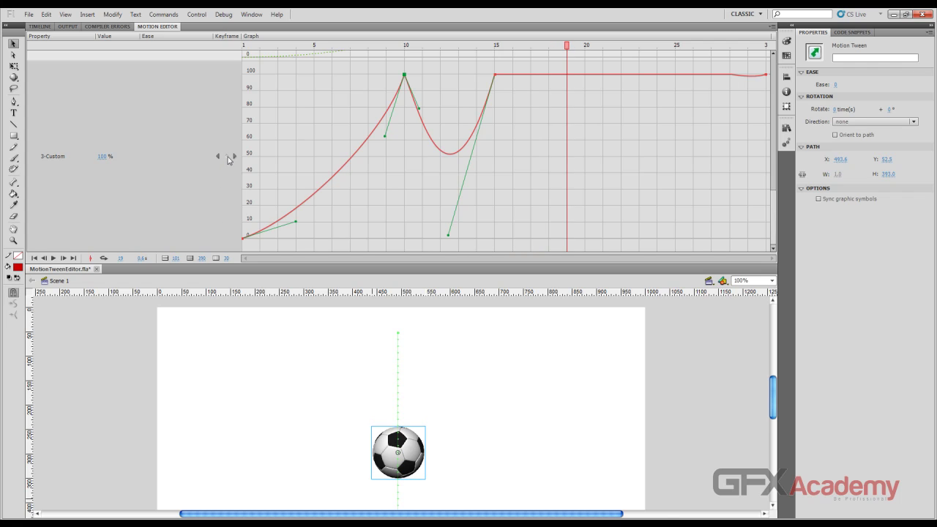
left_click(227, 156)
left_click(567, 74, "alt")
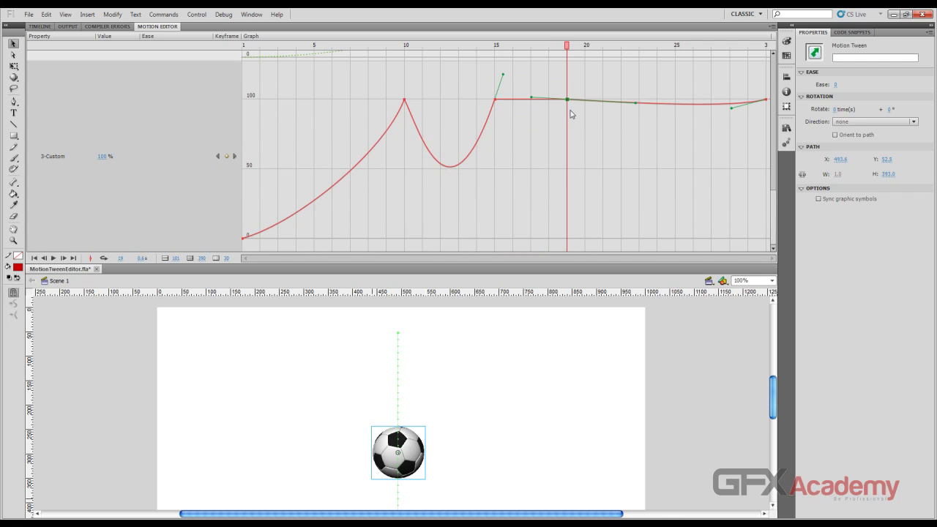
left_click_drag(534, 98, 545, 142)
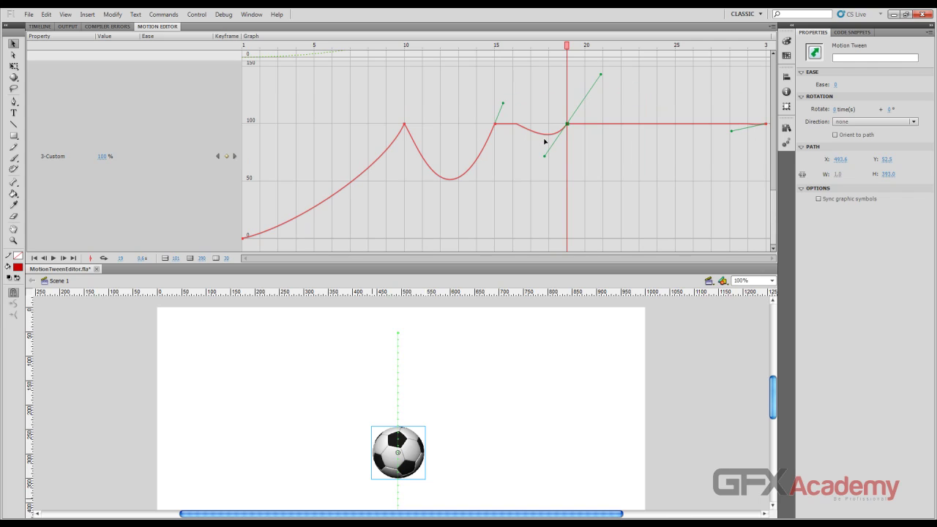
left_click_drag(503, 104, 520, 156)
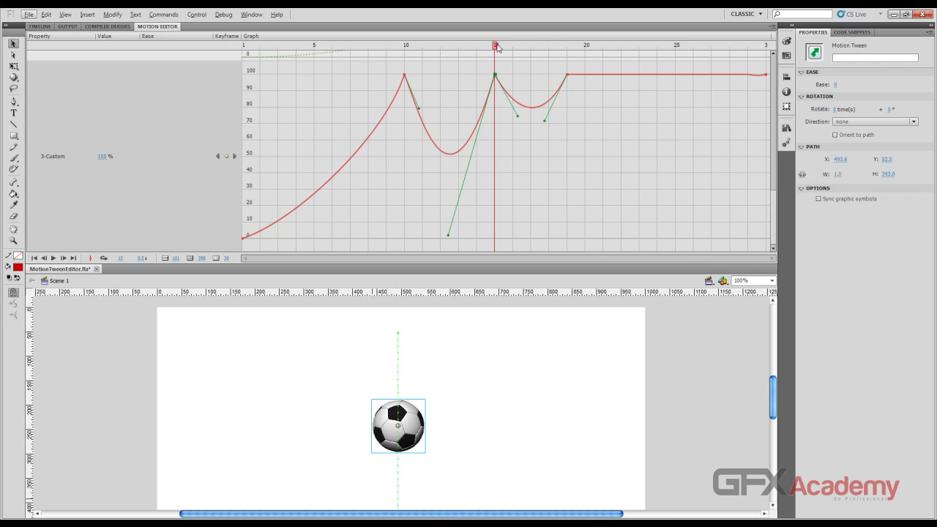
Step: Add a keyframe to the 3-Custom ease at frame 22 at 100% and shape a shallow dip to about 90% after frame 19
left_click_drag(497, 47, 623, 58)
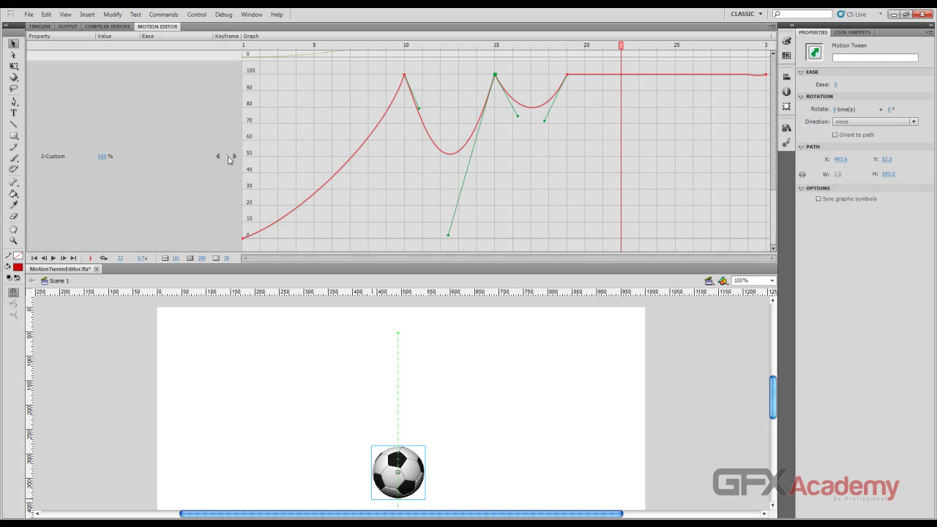
left_click(228, 157)
left_click(621, 75)
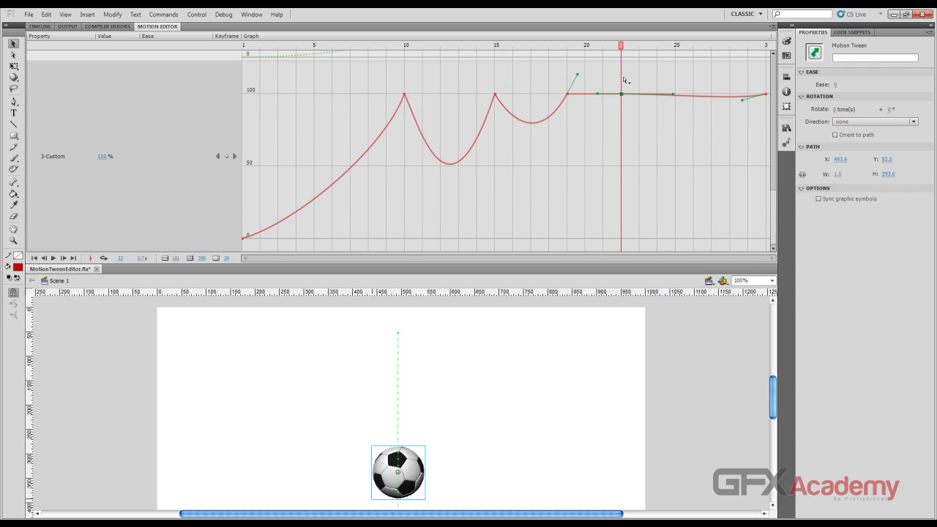
left_click_drag(610, 94, 585, 143)
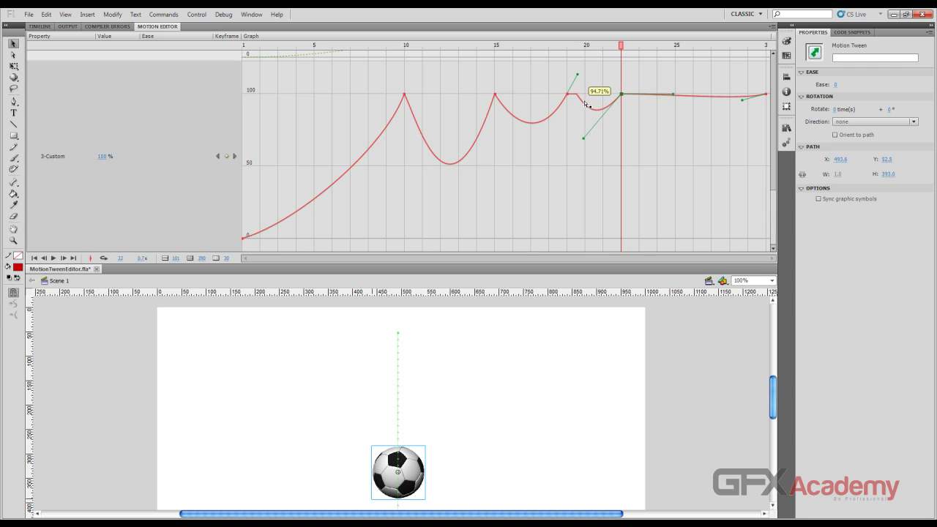
left_click_drag(578, 76, 594, 107)
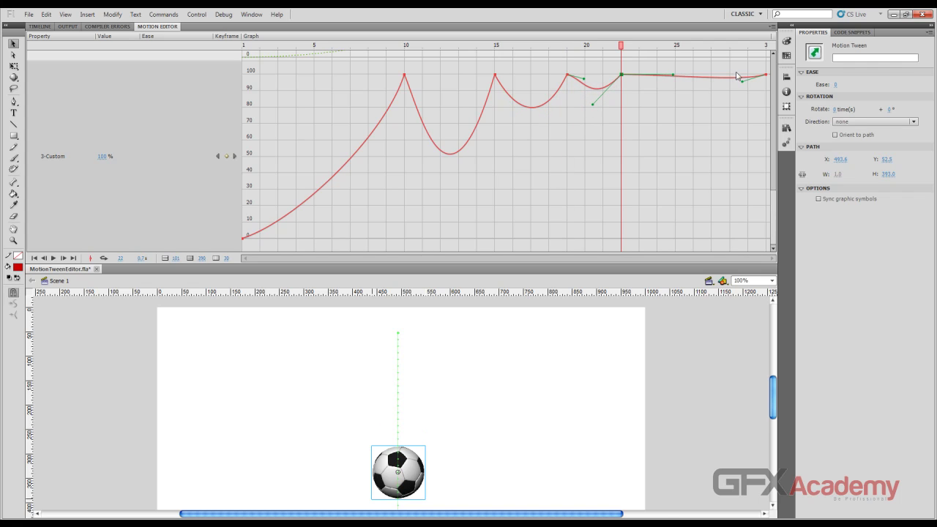
Step: Flatten the last keyframe's handle so the curve holds at 100%, and slightly lower frame 19's outgoing handle
left_click_drag(744, 85, 734, 74)
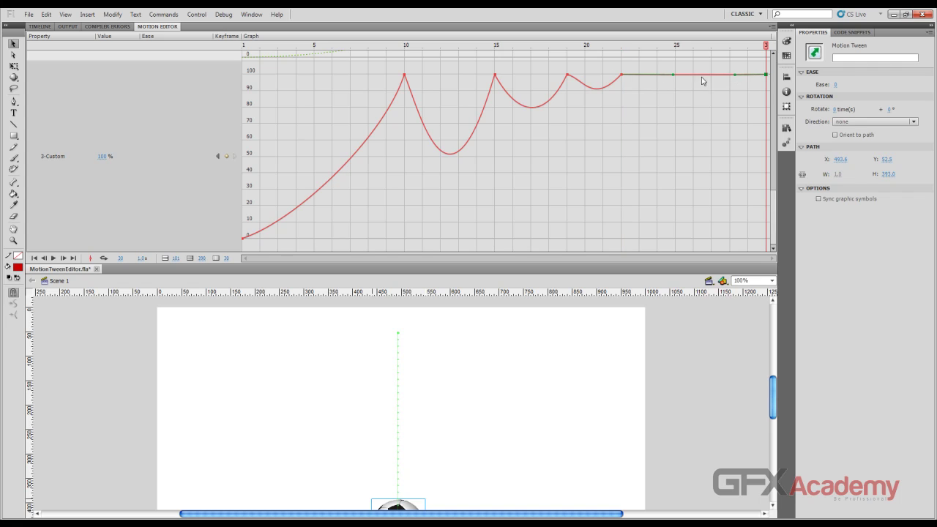
left_click(568, 74)
left_click_drag(584, 79, 583, 81)
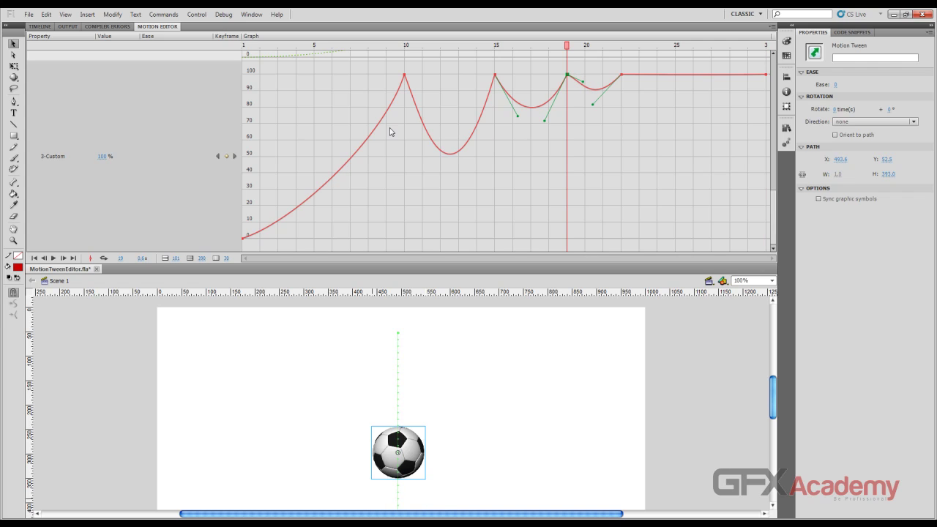
Step: Apply the 3-Custom ease to the ball's Y motion and test the movie
left_click(53, 258)
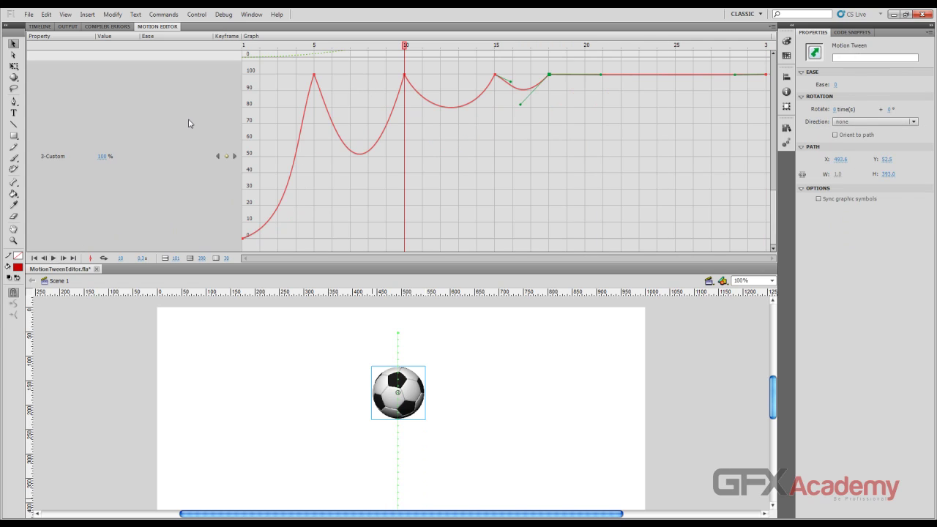
scroll(190, 123, "up", 10)
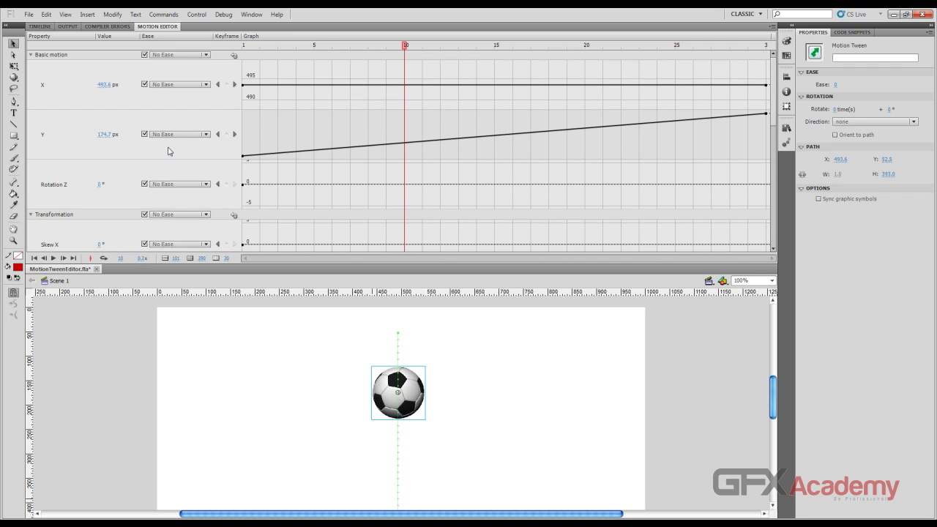
left_click(206, 134)
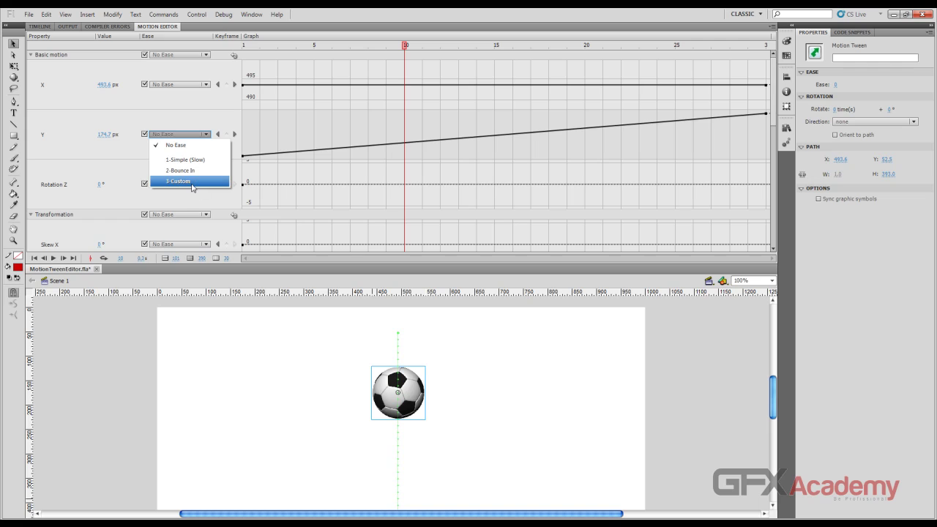
left_click(193, 181)
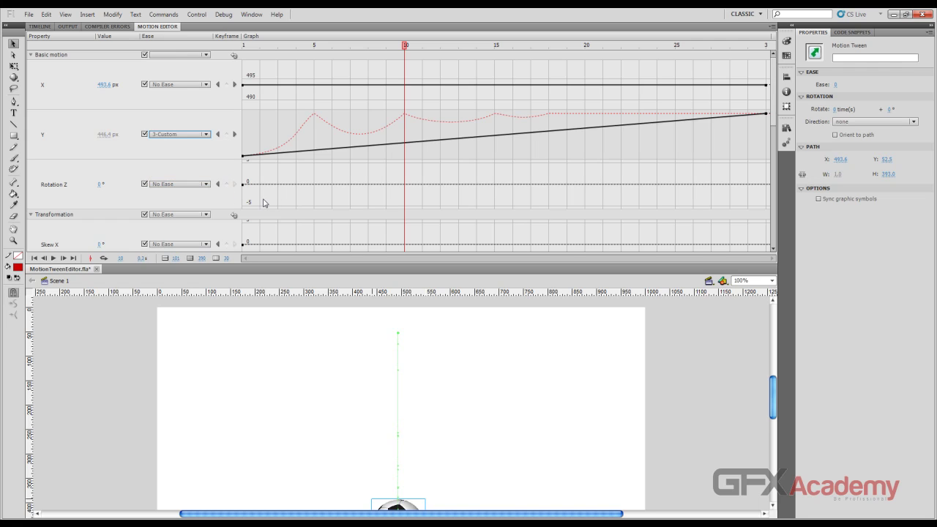
key("ctrl+Return")
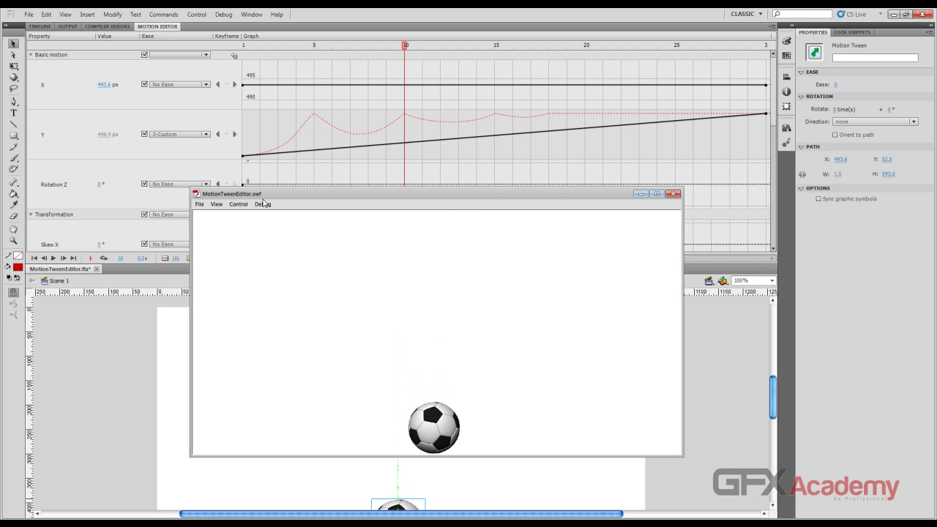
left_click(673, 196)
Step: Extend the ball's motion tween to frame 60 in the timeline and scrub through the animation
left_click(40, 26)
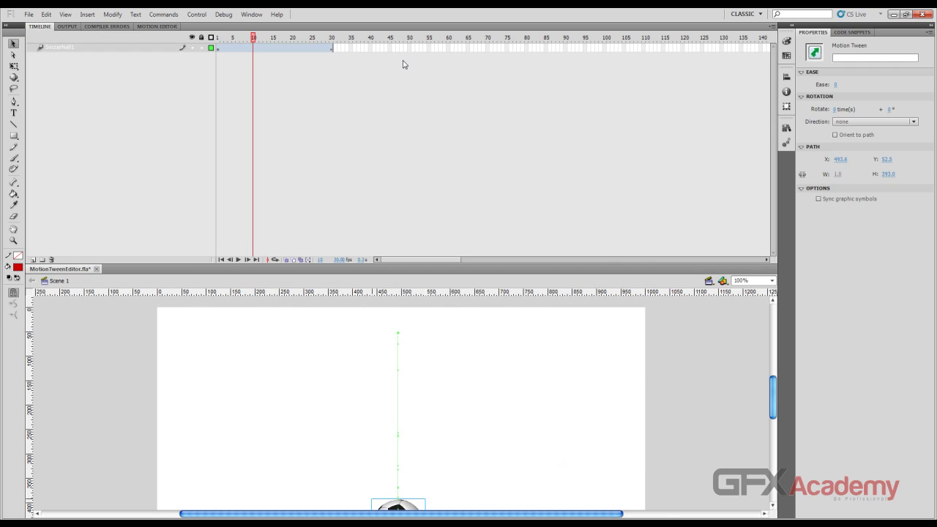
left_click(282, 50)
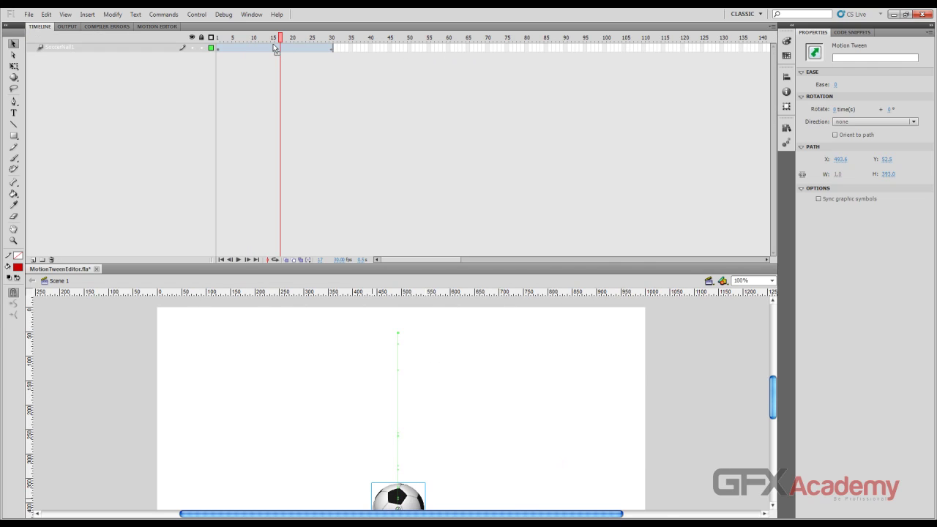
key("F5")
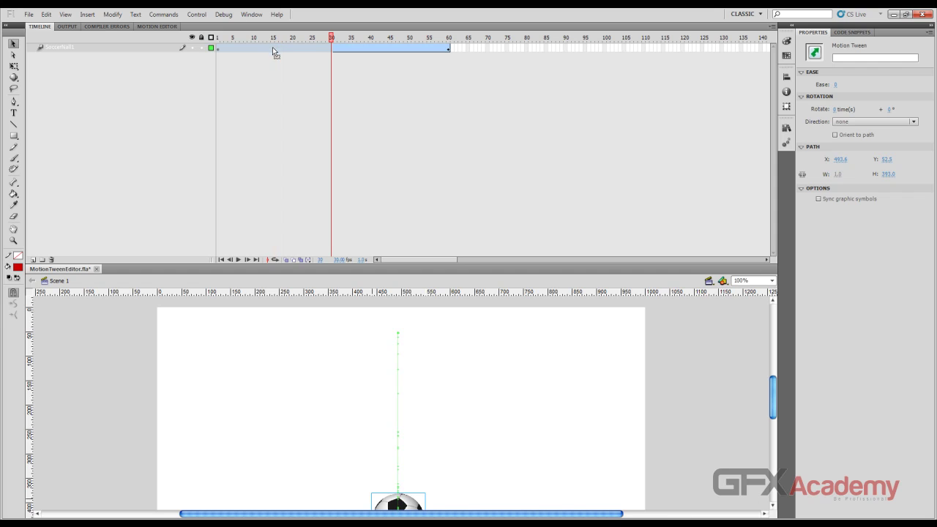
left_click(392, 74)
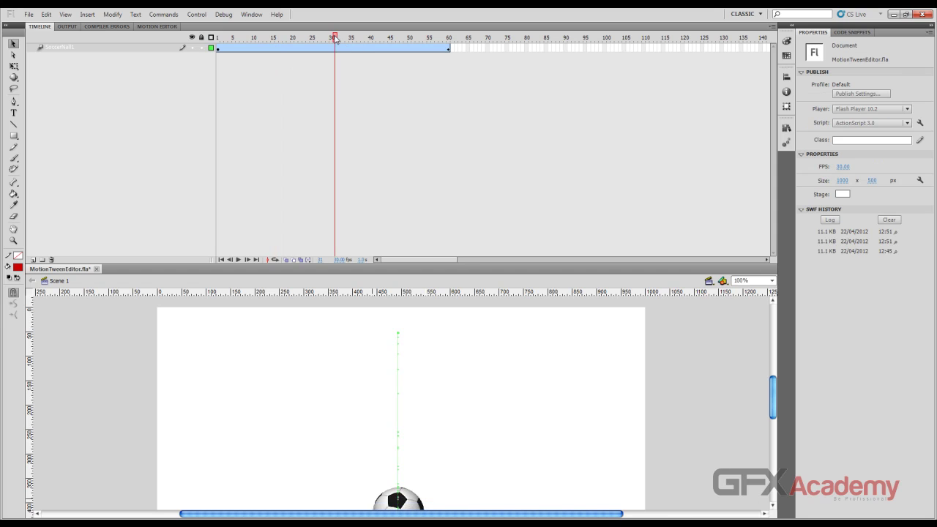
left_click_drag(332, 39, 452, 57)
Step: Extend the ball's motion tween to frame 90 by repeatedly inserting frames at frame 50
left_click(410, 47)
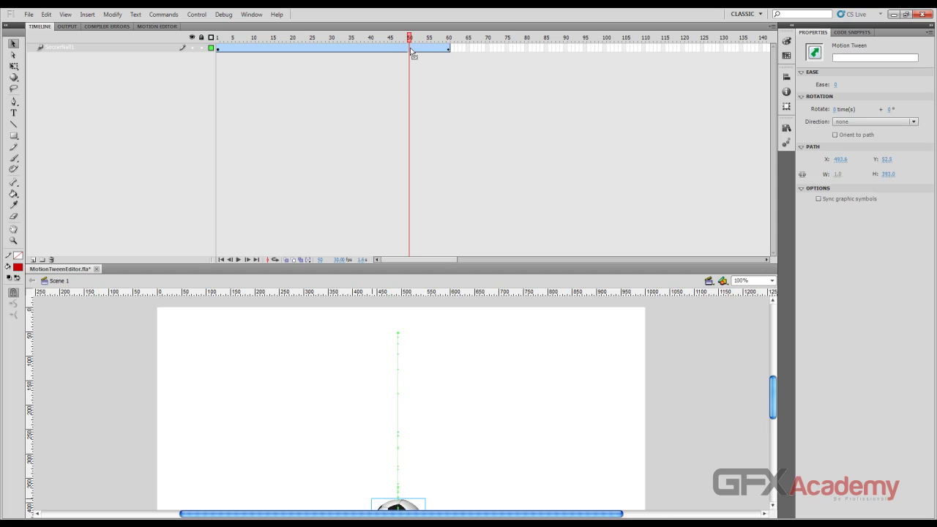
key("F5")
key("F5")
key("F5")
key("F5")
key("F5")
key("F5")
key("F5")
key("F5")
key("F5")
key("F5")
key("F5")
key("F5")
key("F5")
key("F5")
key("F5")
key("F5")
key("F5")
key("F5")
key("F5")
key("F5")
key("F5")
key("F5")
key("F5")
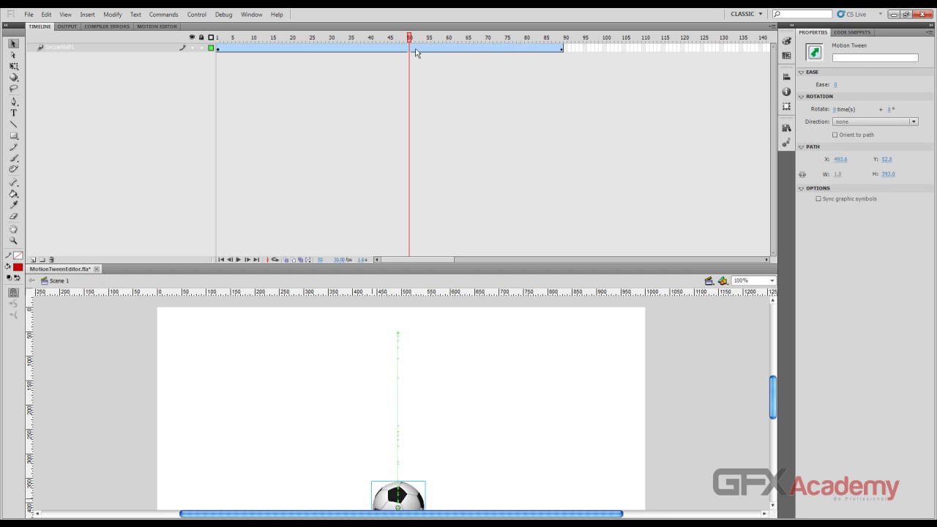
key("F5")
Step: Set the Motion Editor to show 60 frames and expand the 3-Custom ease's graph
left_click(155, 26)
scroll(216, 123, "down", 5)
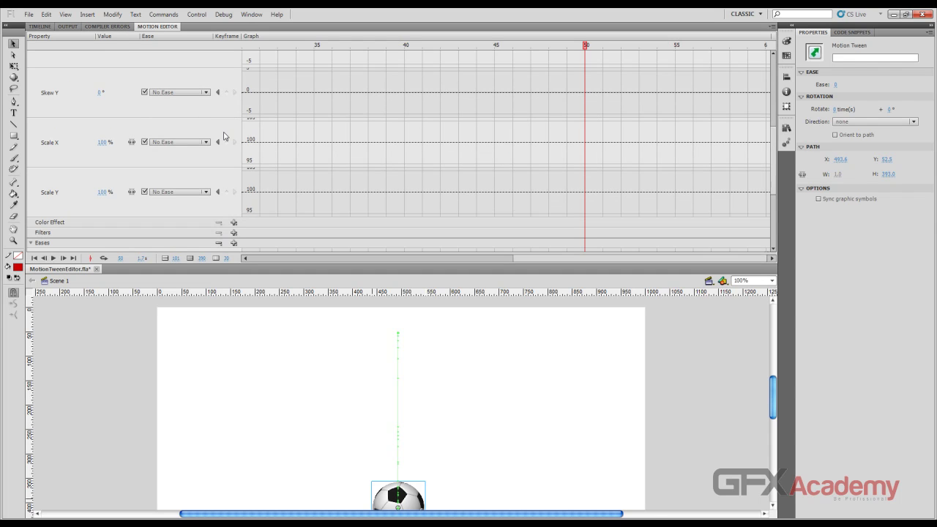
scroll(403, 227, "down", 6)
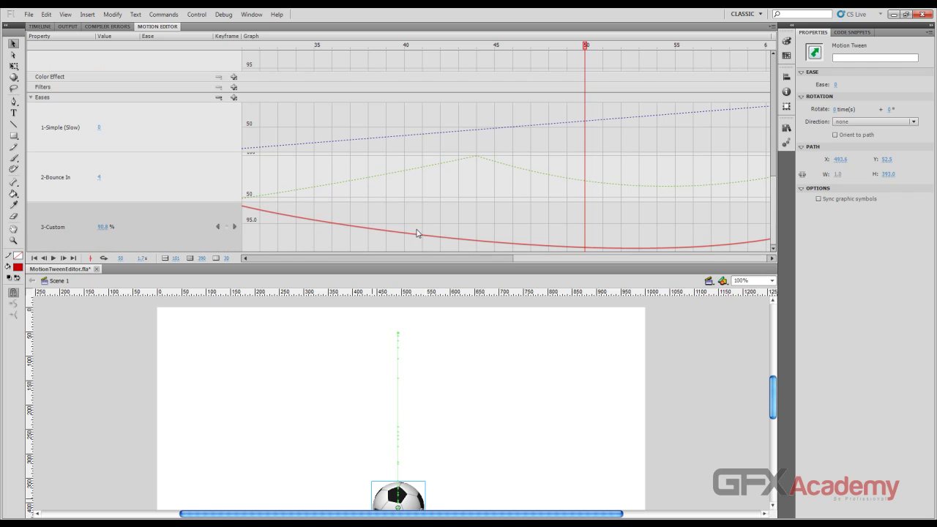
left_click_drag(224, 258, 249, 258)
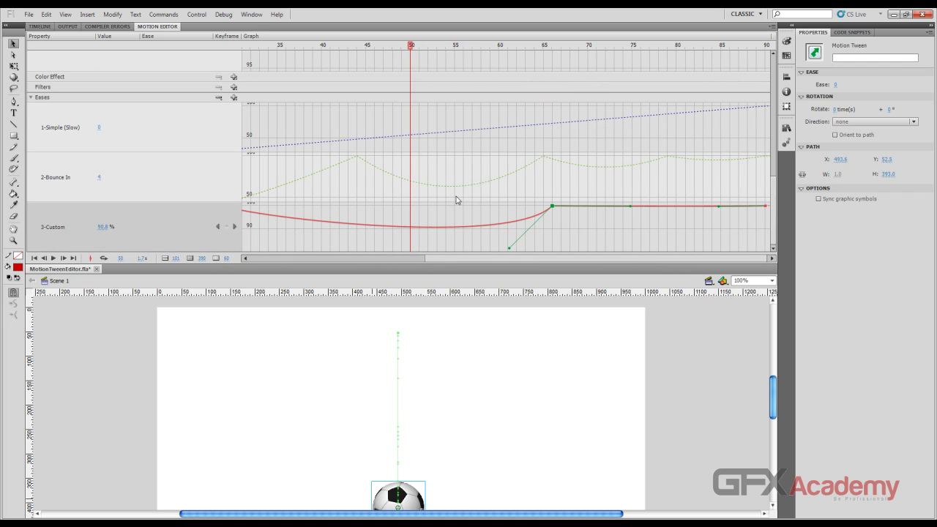
left_click(203, 233)
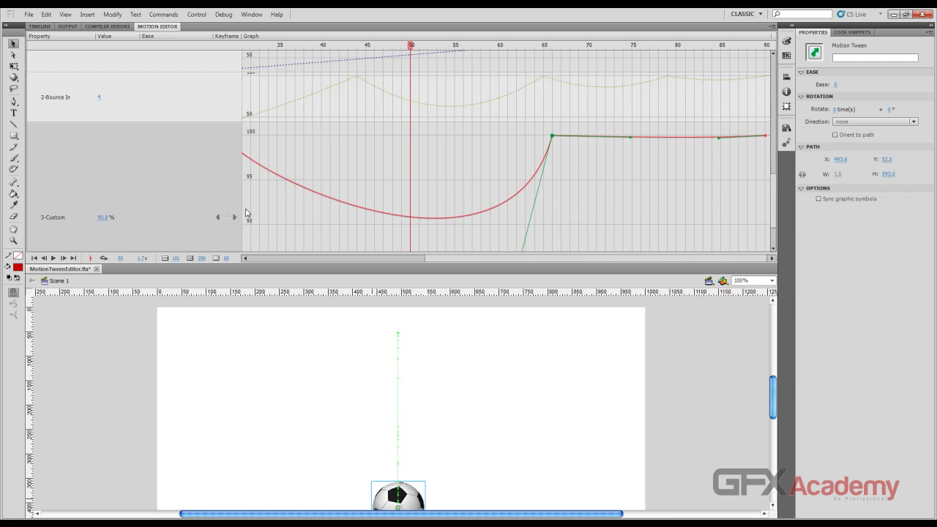
Step: Move the 3-Custom ease's keyframe from frame 66 to frame 35 at 100% and set the viewable frames to 90
scroll(246, 214, "down", 1)
scroll(524, 195, "down", 1)
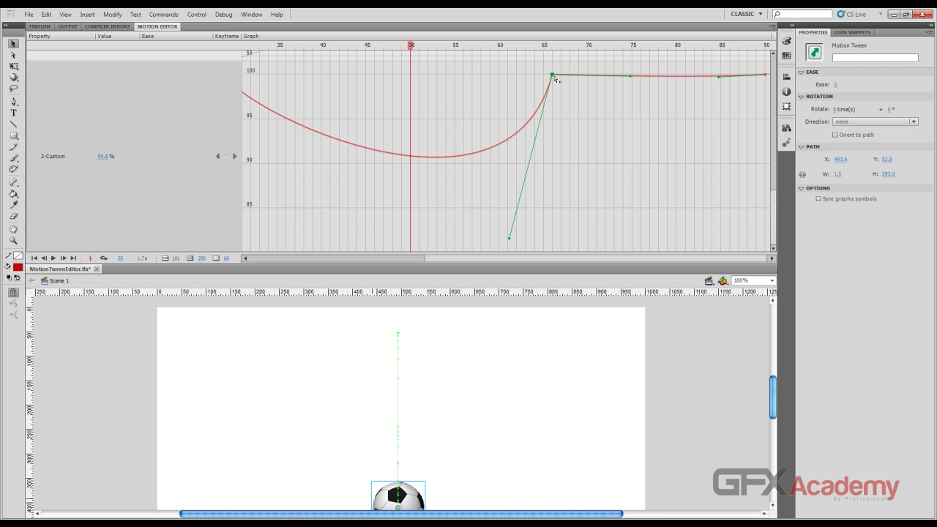
left_click_drag(554, 78, 279, 74)
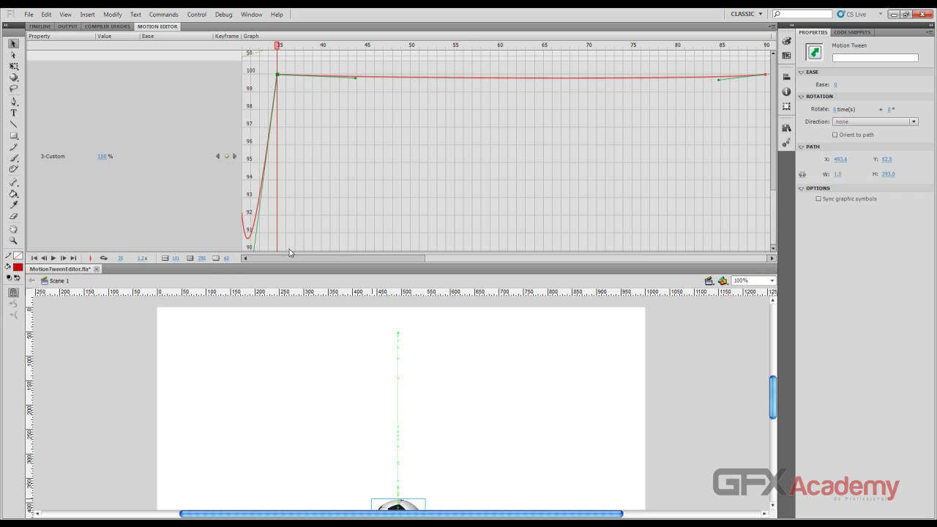
left_click_drag(226, 259, 246, 258)
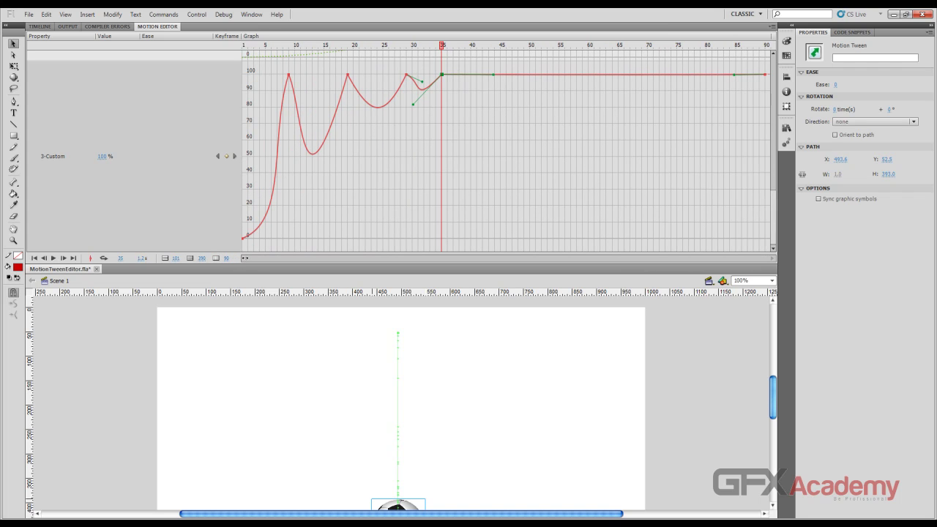
Step: Spread the 3-Custom ease's four 100% bounce keyframes out to frames 25, 37, 53 and 70
left_click(289, 75)
left_click_drag(290, 78, 506, 74)
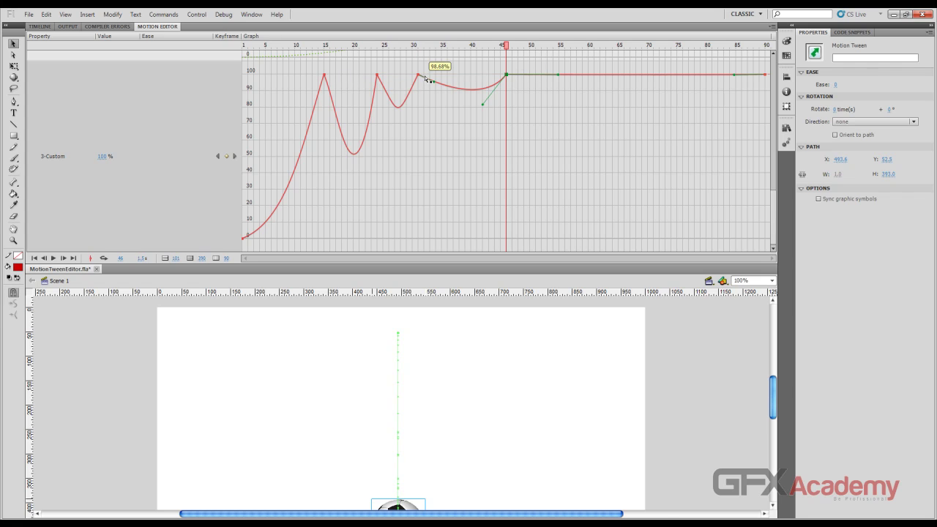
left_click_drag(418, 75, 454, 75)
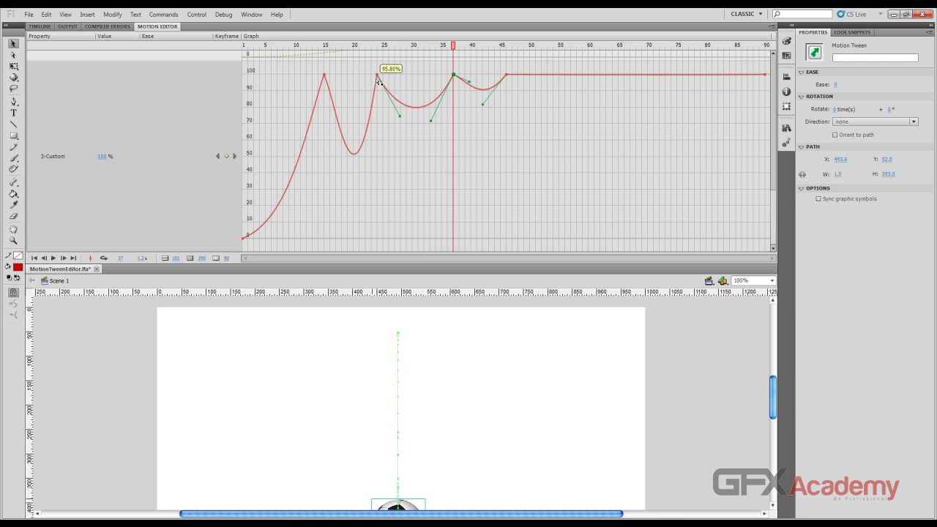
left_click_drag(378, 75, 406, 74)
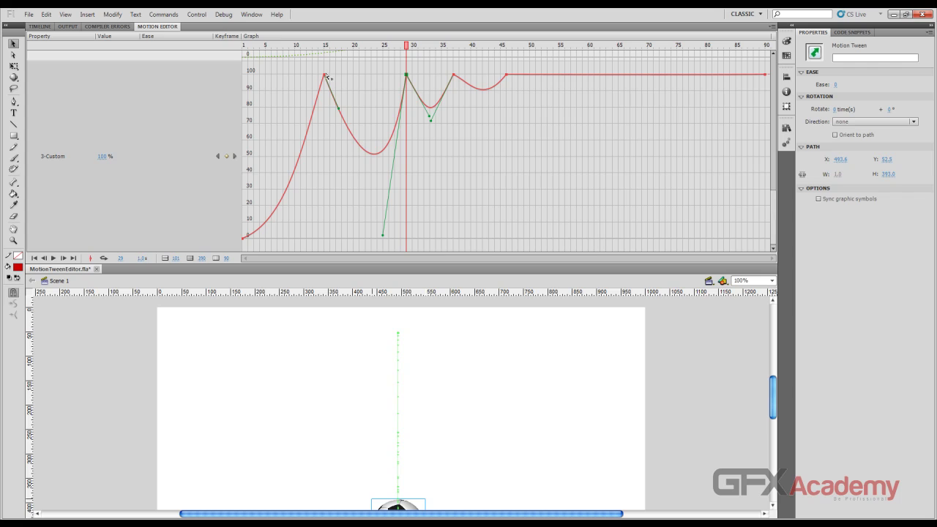
left_click_drag(326, 77, 430, 75)
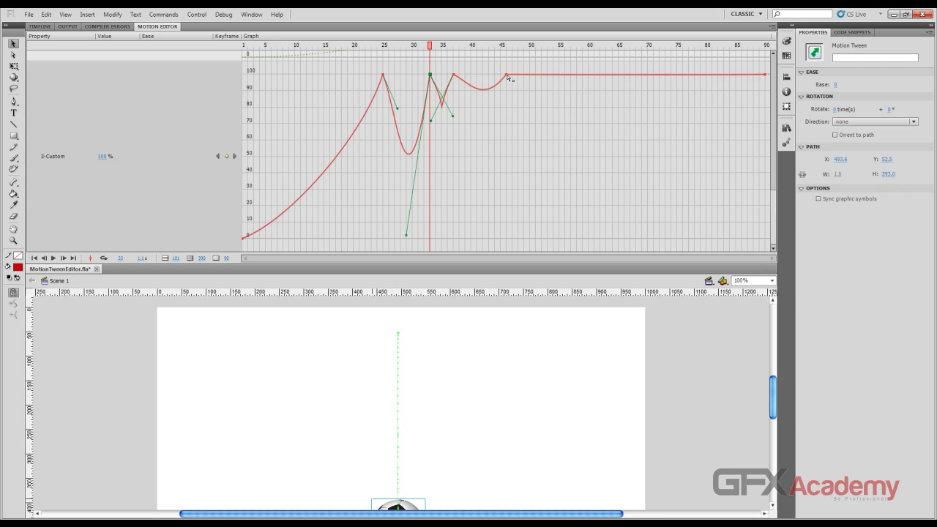
left_click_drag(508, 78, 648, 75)
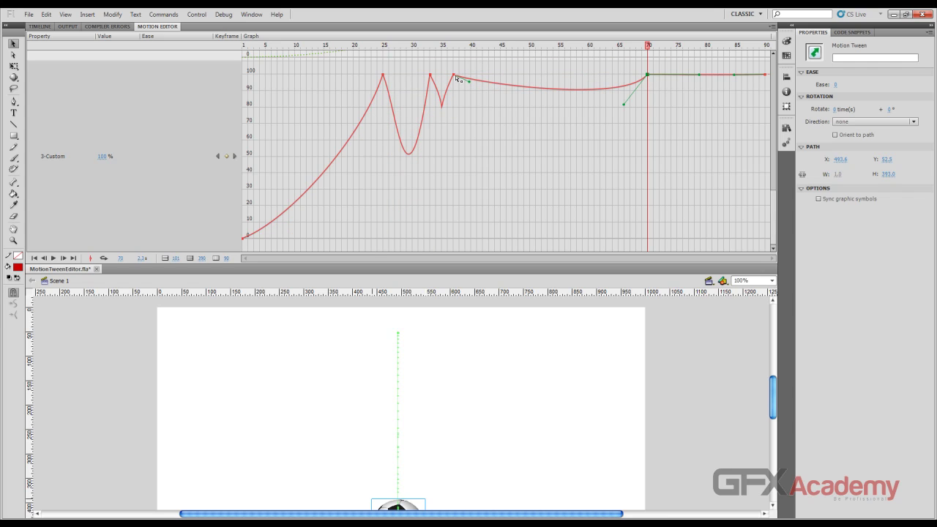
left_click_drag(455, 76, 548, 74)
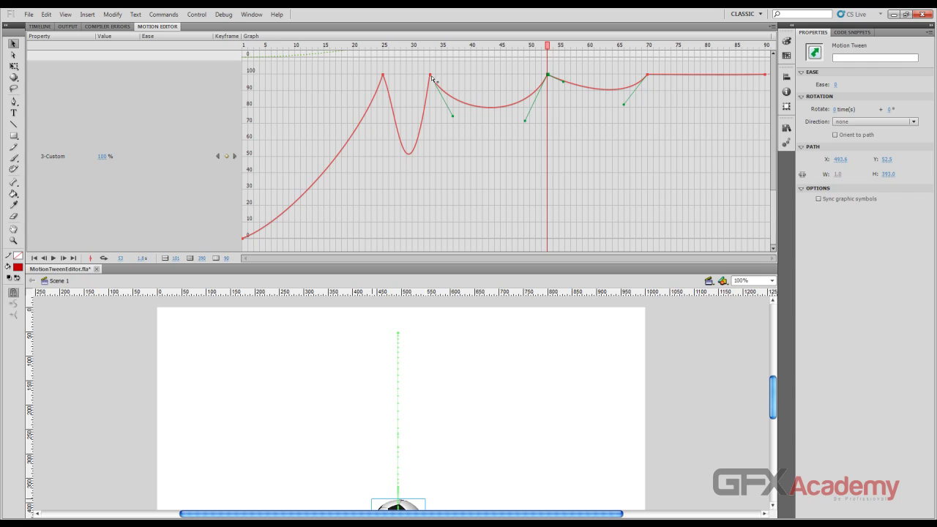
left_click_drag(431, 76, 455, 77)
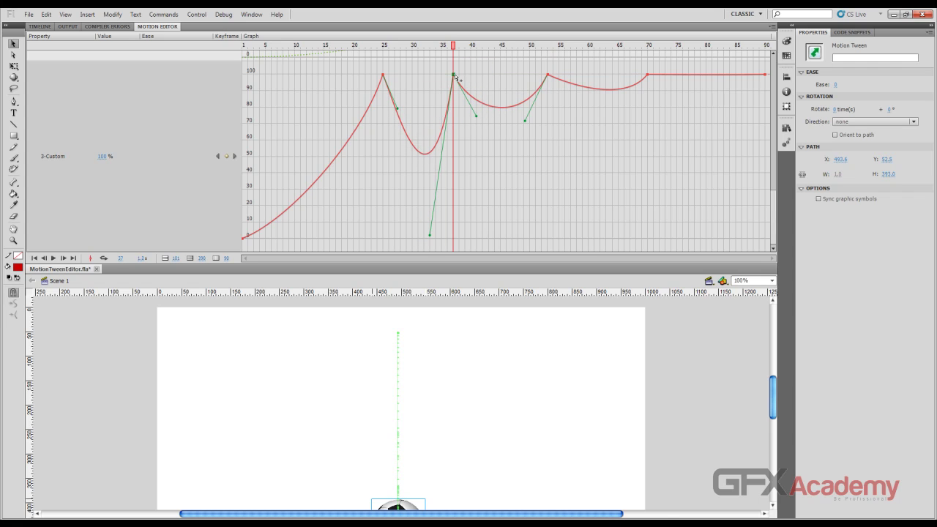
Step: Move the ease's third and fourth 100% keyframes to frames 47 and 53 and adjust the curve handles of the dip between them
left_click(550, 76)
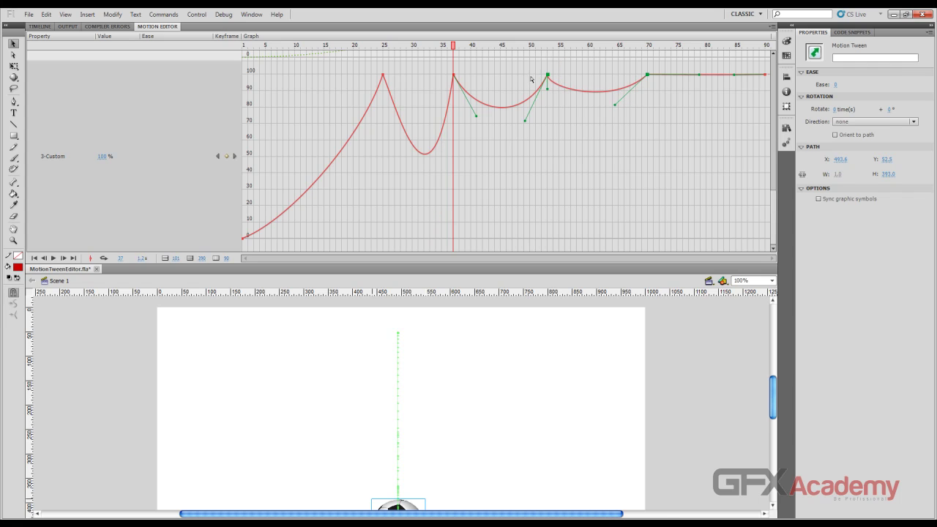
left_click_drag(554, 80, 516, 79)
left_click(550, 78)
left_click_drag(647, 74, 528, 95)
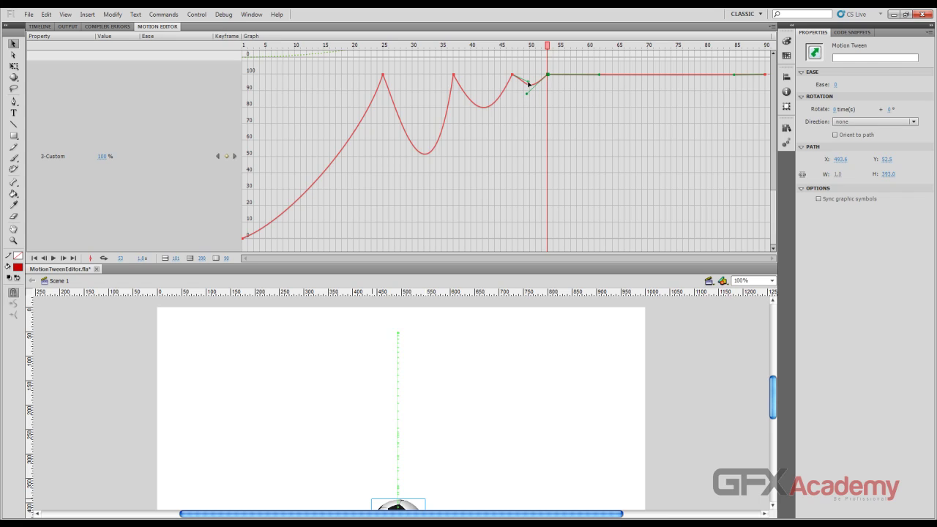
left_click(526, 91)
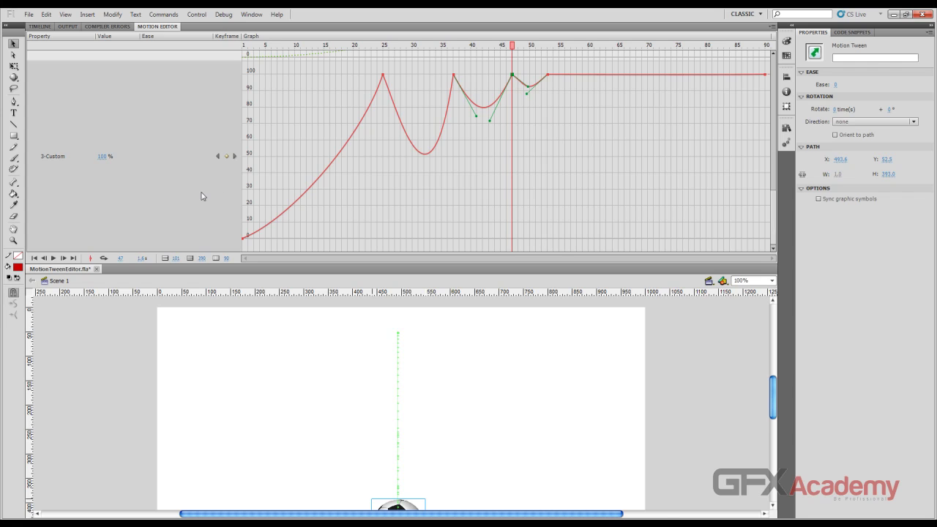
Step: Play the retimed bounce with the whole ball in view and scrub to frame 36
left_click(53, 258)
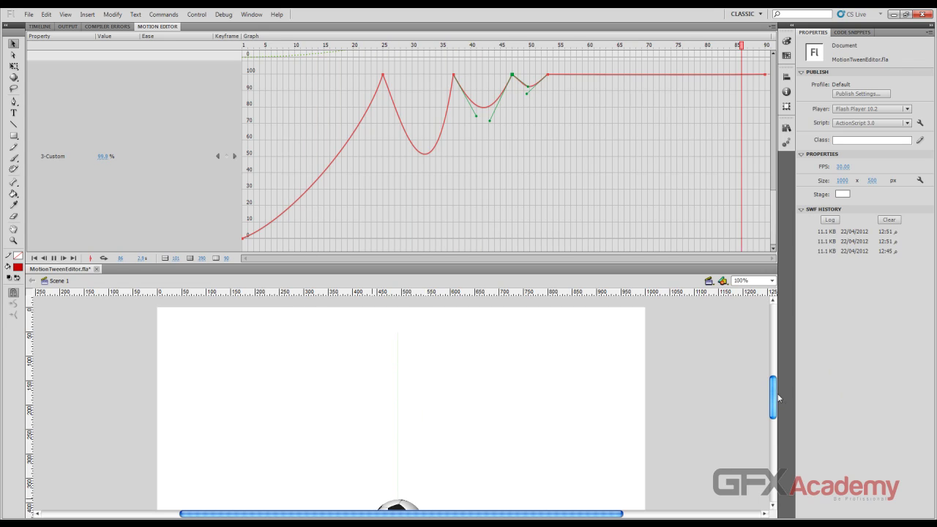
scroll(774, 399, "down", 2)
scroll(775, 402, "down", 2)
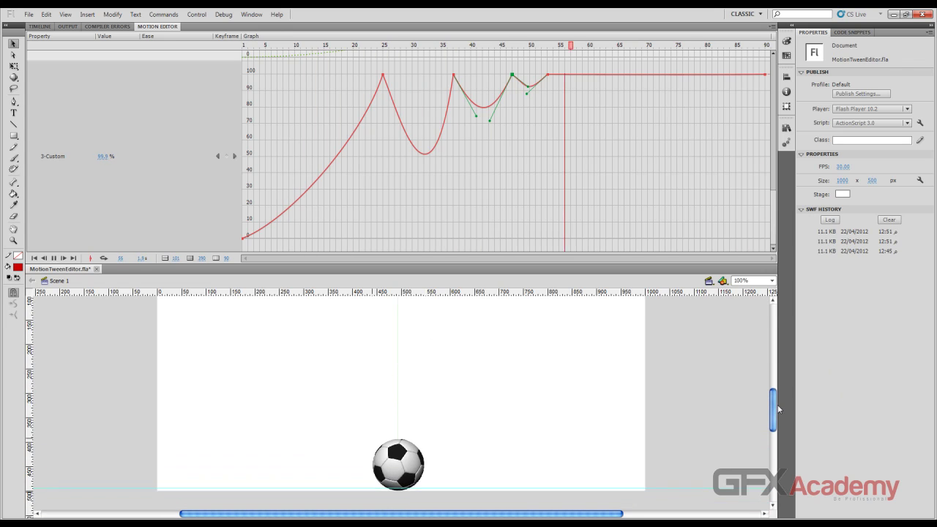
scroll(780, 408, "up", 1)
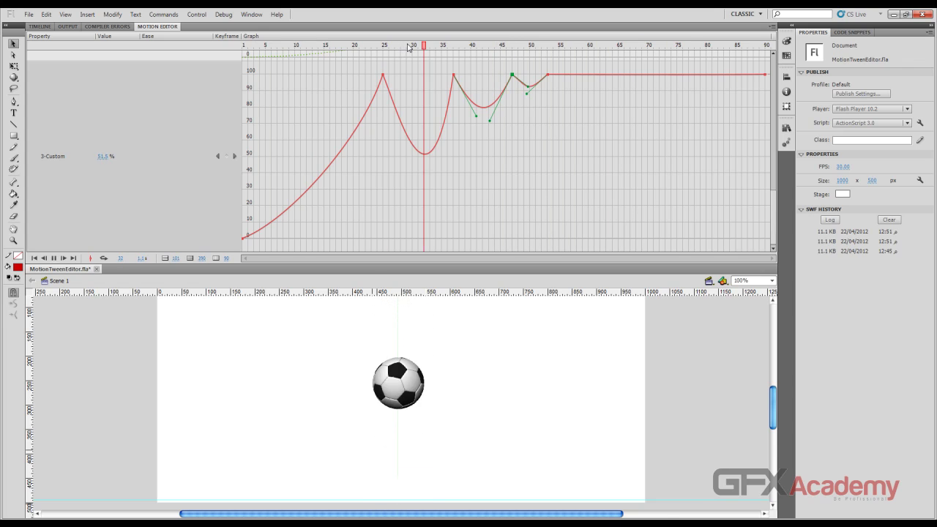
left_click_drag(409, 47, 447, 61)
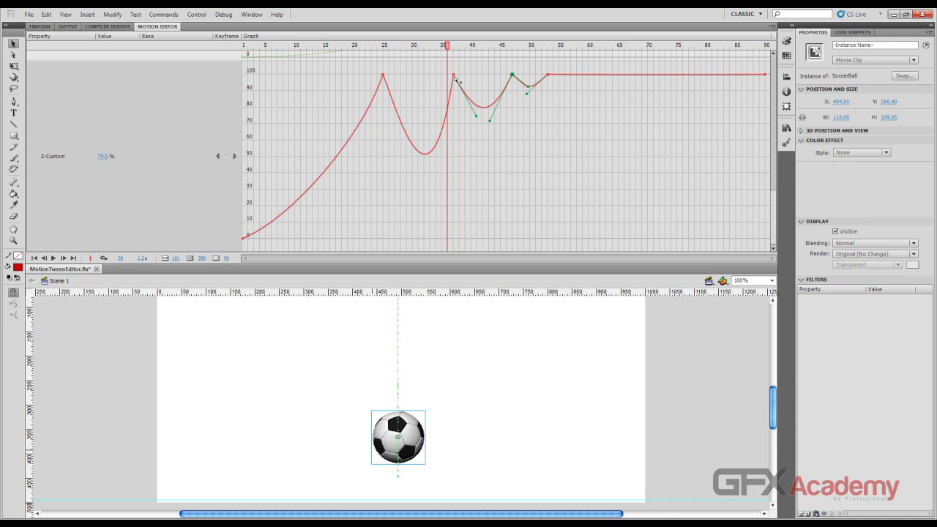
Step: Reshape the first rebound with the frame 37 keyframe's incoming handle so the curve dips to about 65%, and preview the animation
left_click(454, 75)
left_click_drag(430, 236, 415, 186)
key("period")
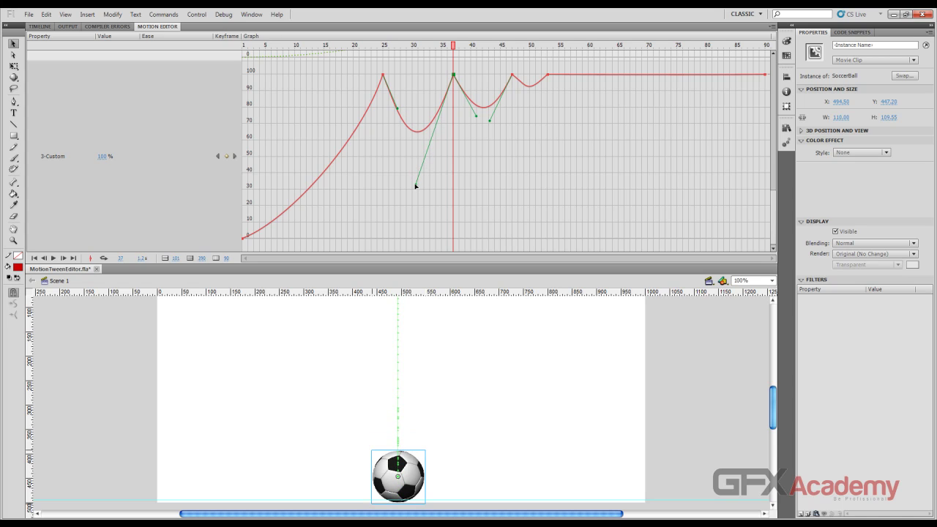
left_click(54, 259)
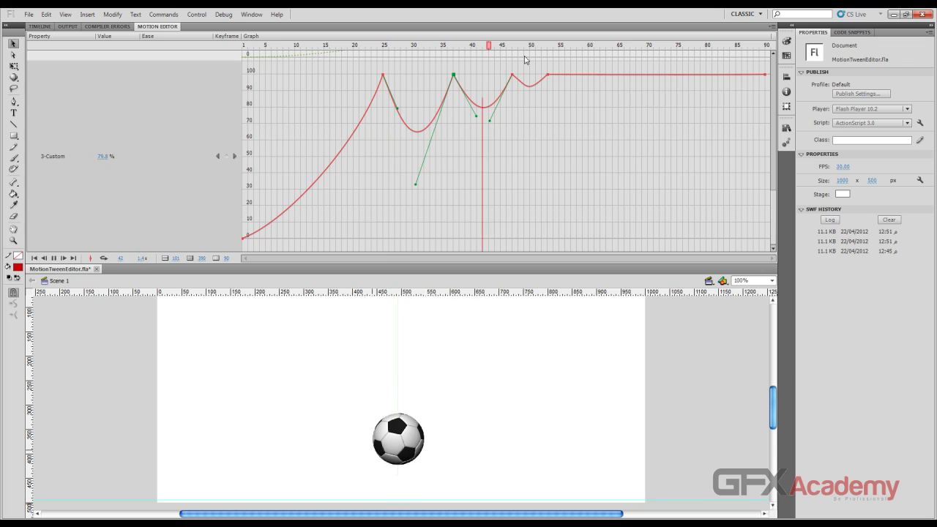
Step: Add a keyframe to the 3-Custom ease at frame 56 and pull its incoming handle slightly down for a tiny final bounce
left_click_drag(561, 49, 567, 51)
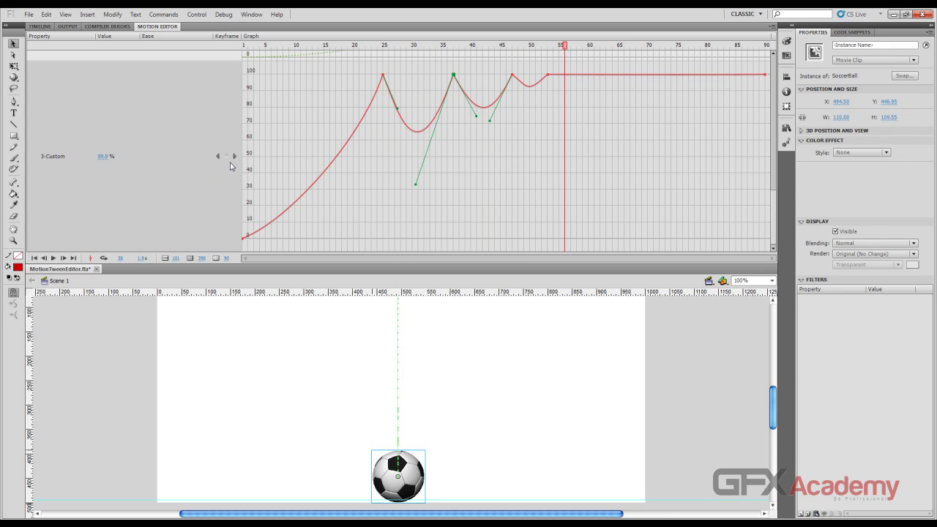
left_click(227, 156)
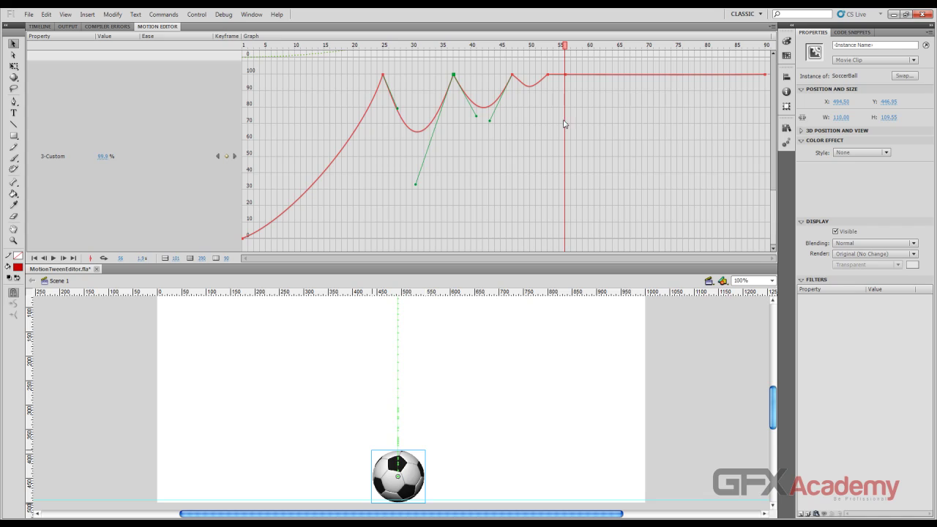
left_click(566, 76)
left_click_drag(560, 76, 556, 82)
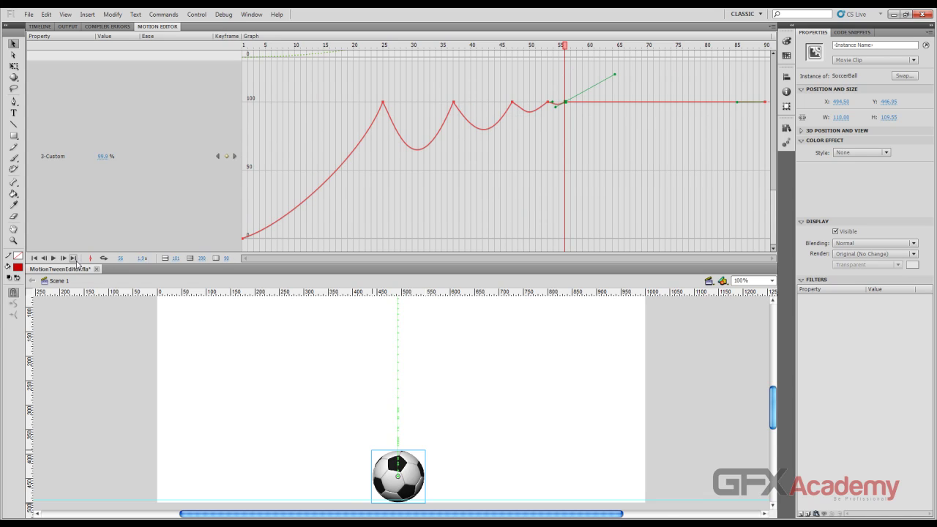
Step: Play the animation, scrub to frame 48 to check the last bounces, and save the document
key("Return")
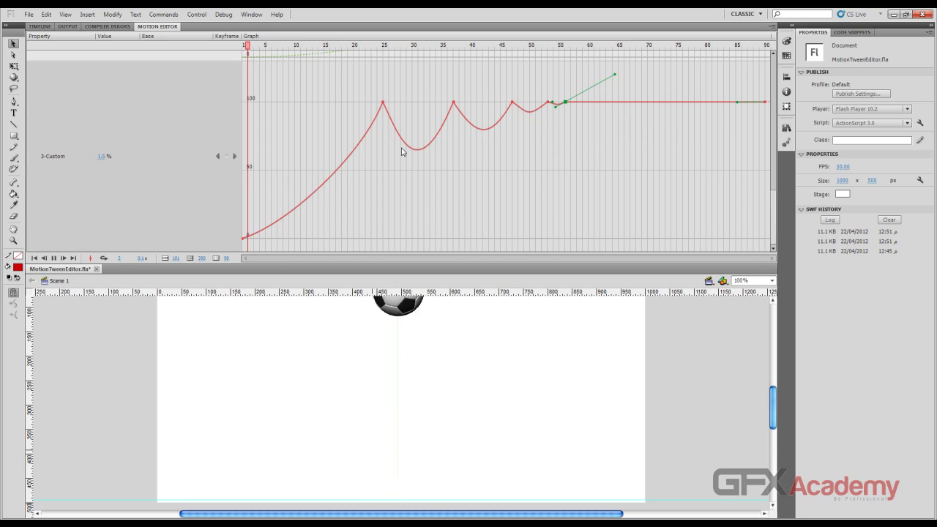
left_click_drag(547, 46, 519, 48)
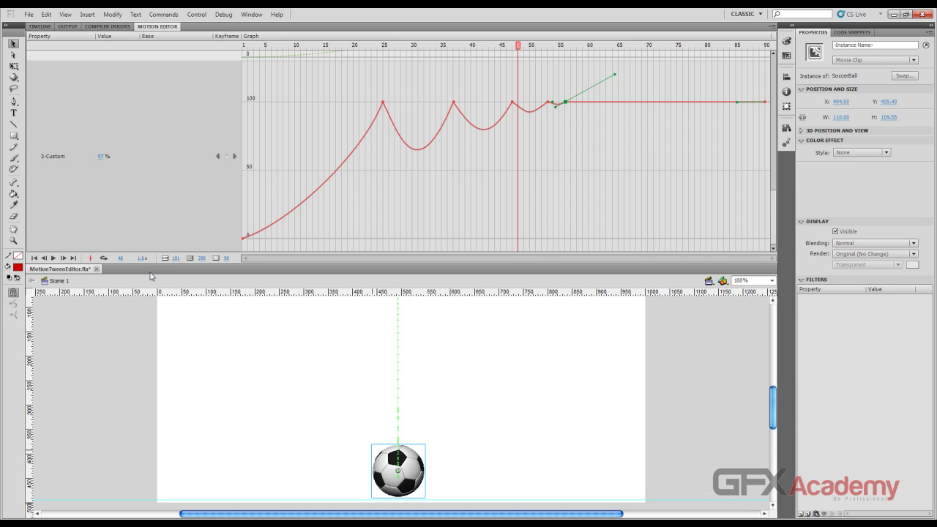
key("ctrl+s")
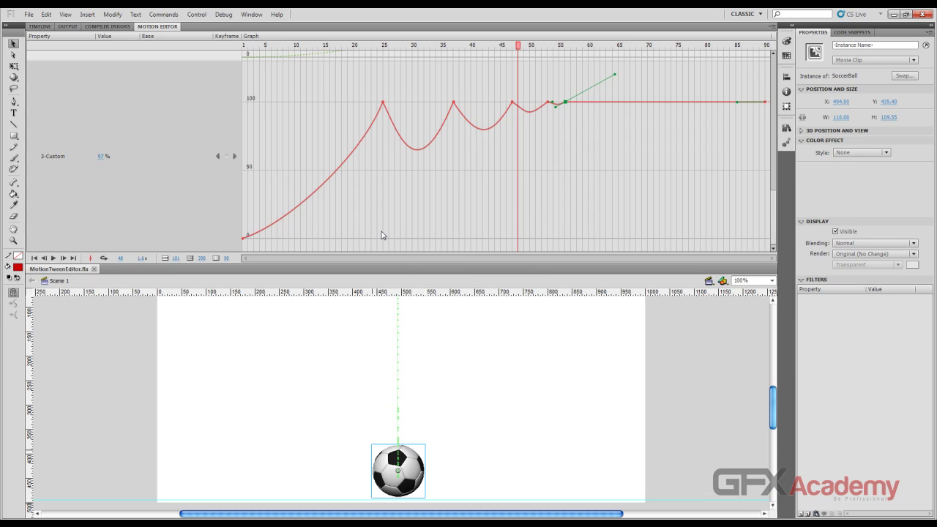